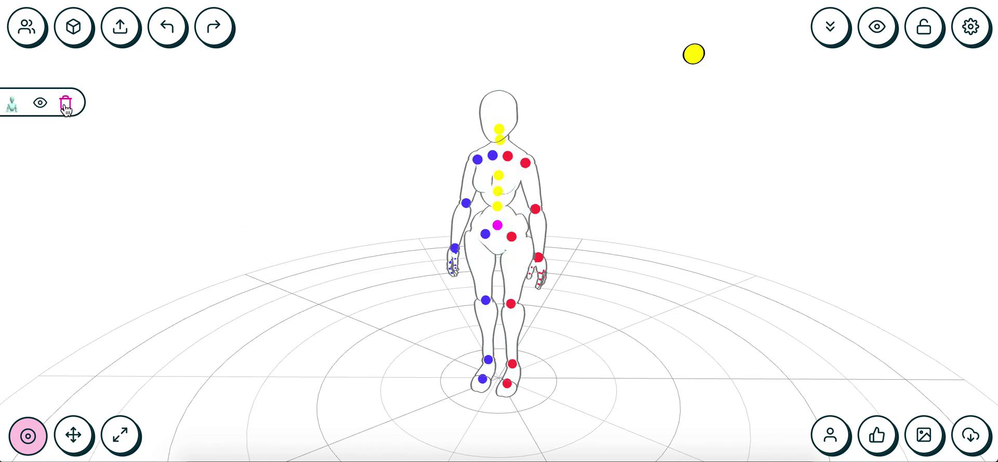
- Add the Realistic Male character and then the Realistic Female character to the scene
click(28, 35)
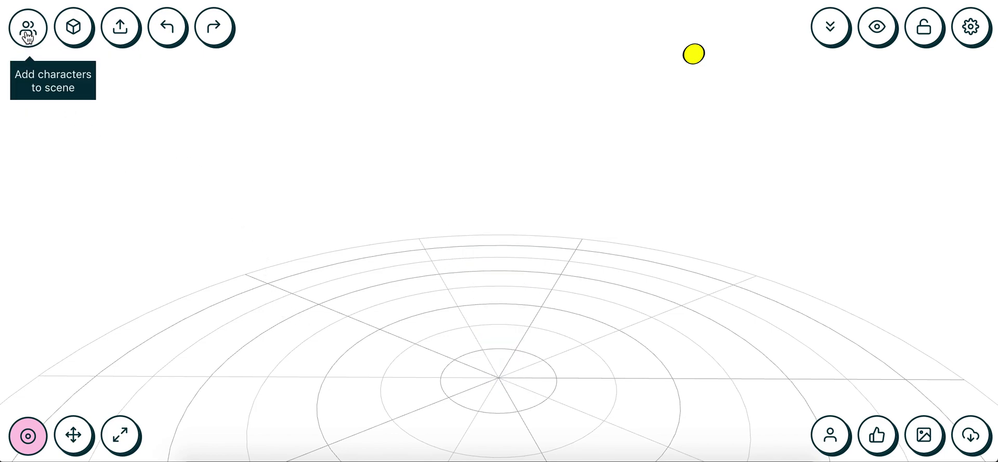
click(79, 115)
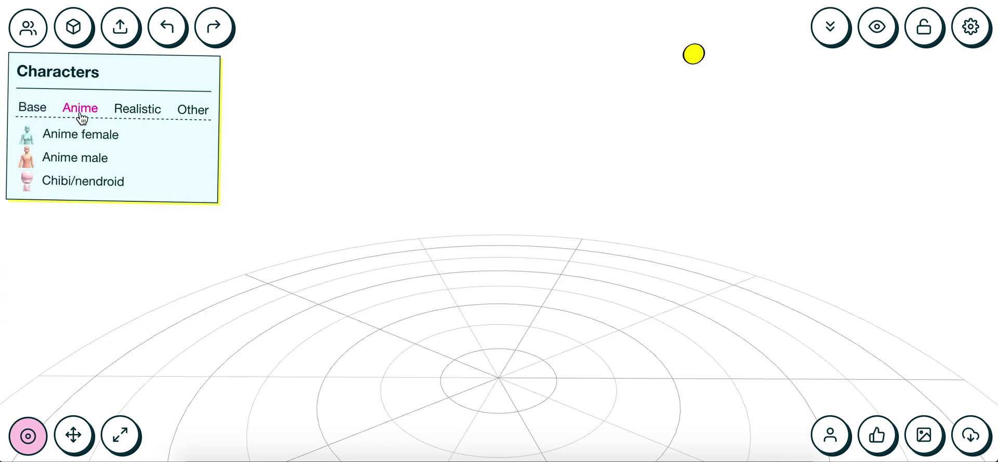
click(134, 108)
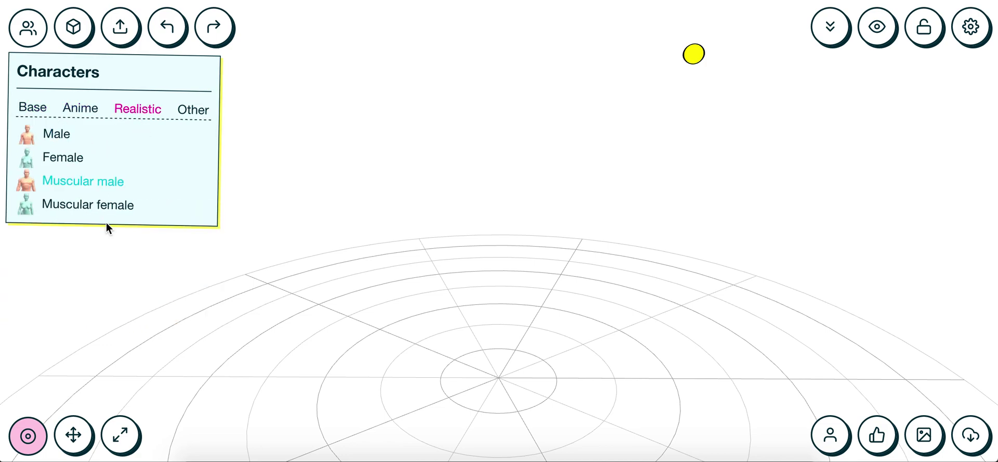
click(192, 110)
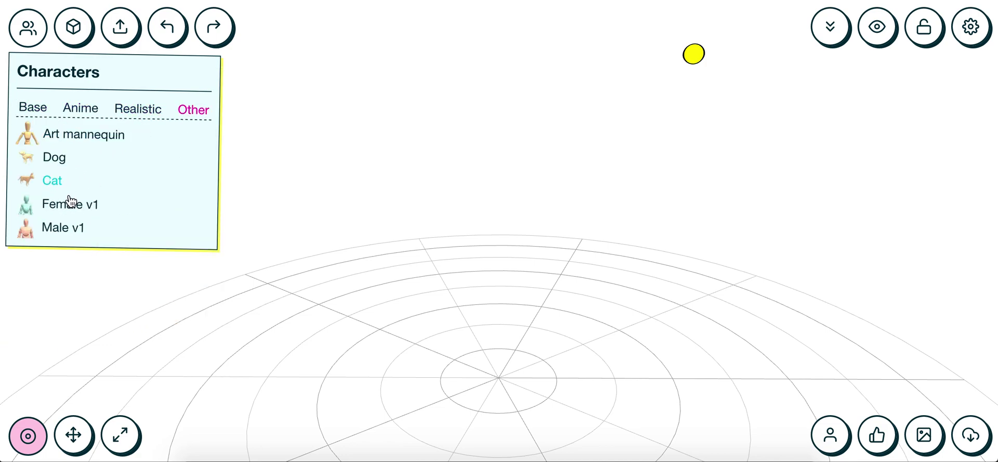
click(131, 110)
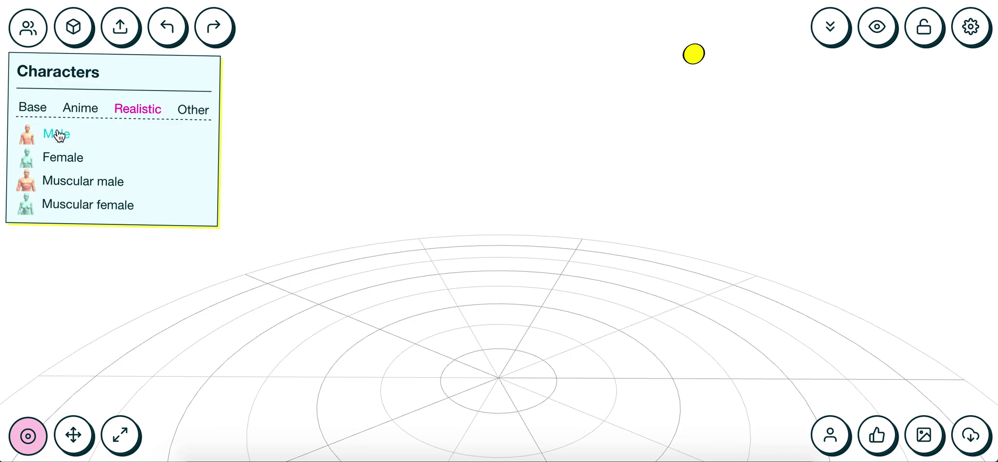
click(118, 135)
click(28, 30)
click(92, 159)
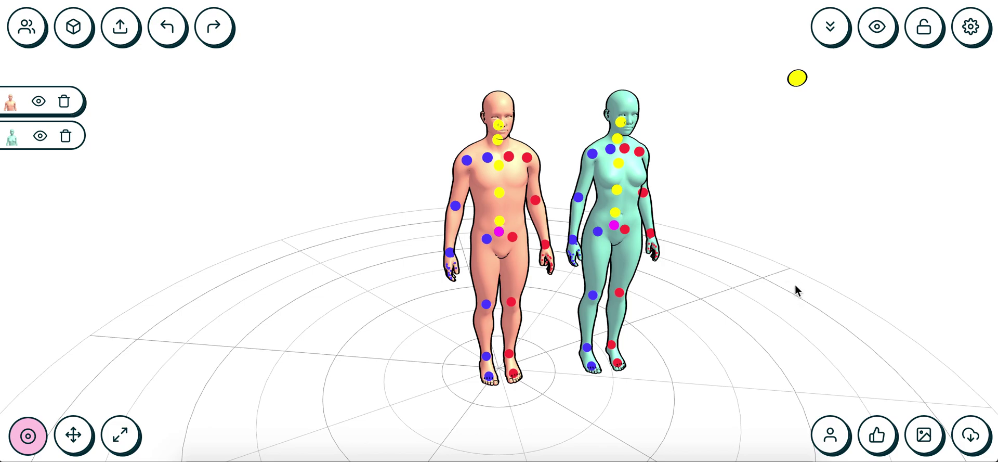
- Apply the Bored sitting pose from the pose library to the female character and drop her to the ground
click(835, 439)
click(926, 184)
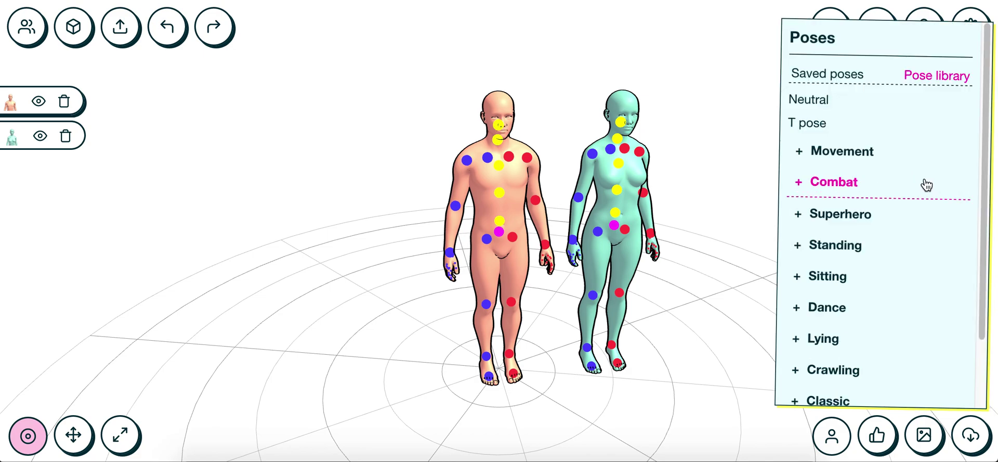
click(802, 279)
scroll(884, 302, down, 3)
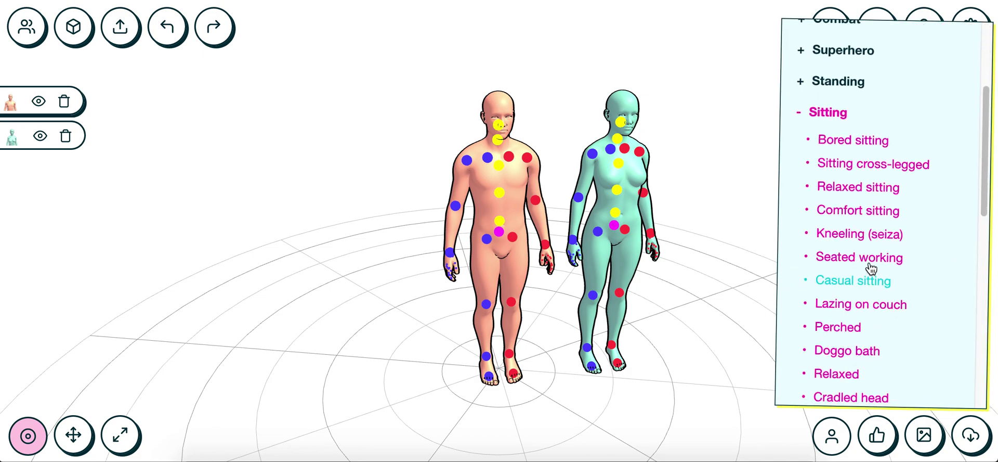
click(867, 146)
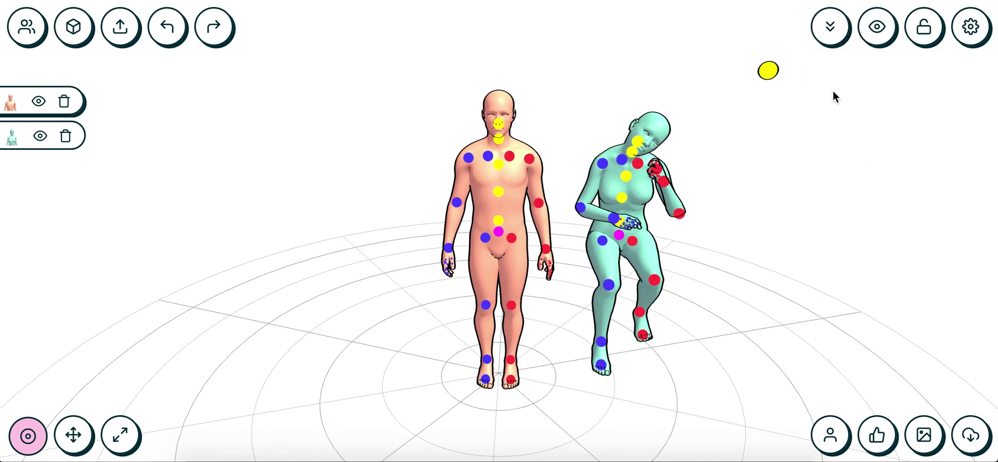
click(831, 27)
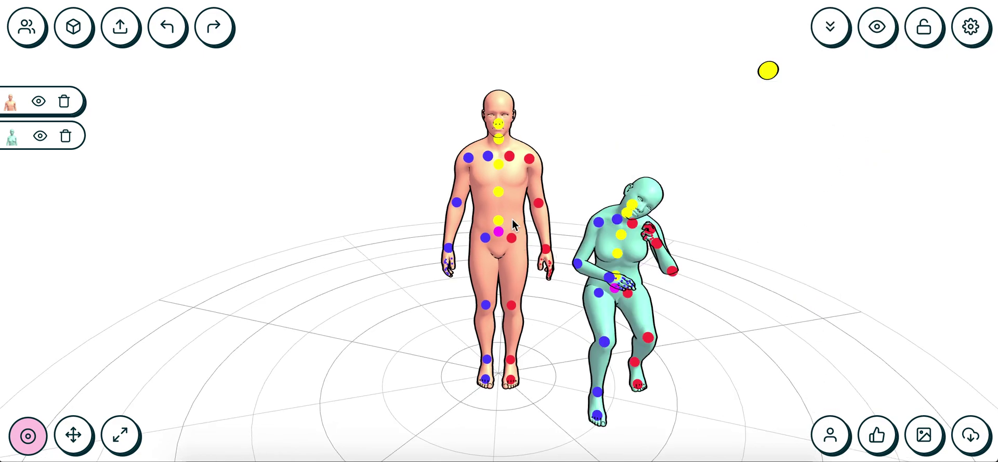
- Try two different poses from the Sitting category on the male character
click(830, 435)
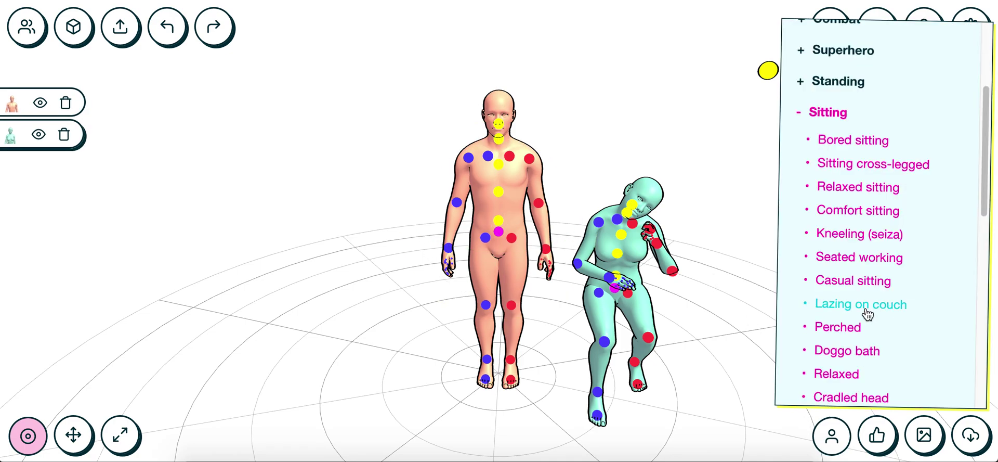
click(873, 292)
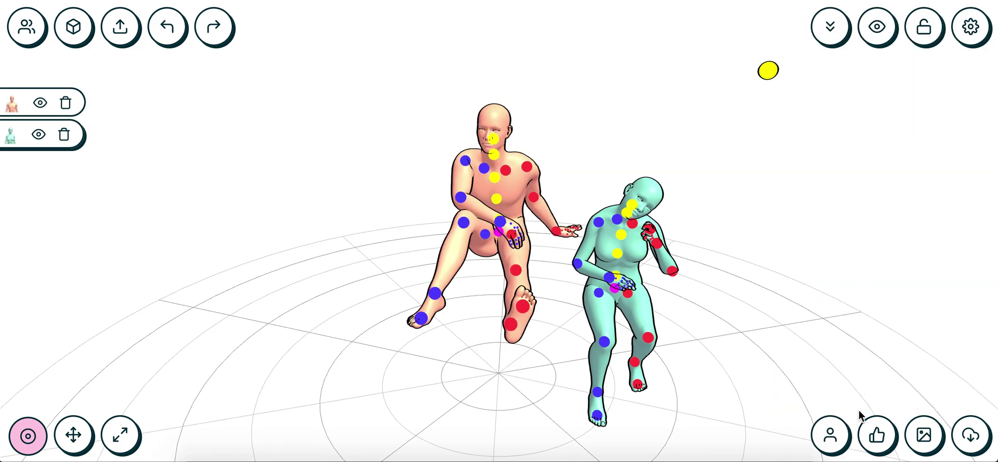
click(830, 434)
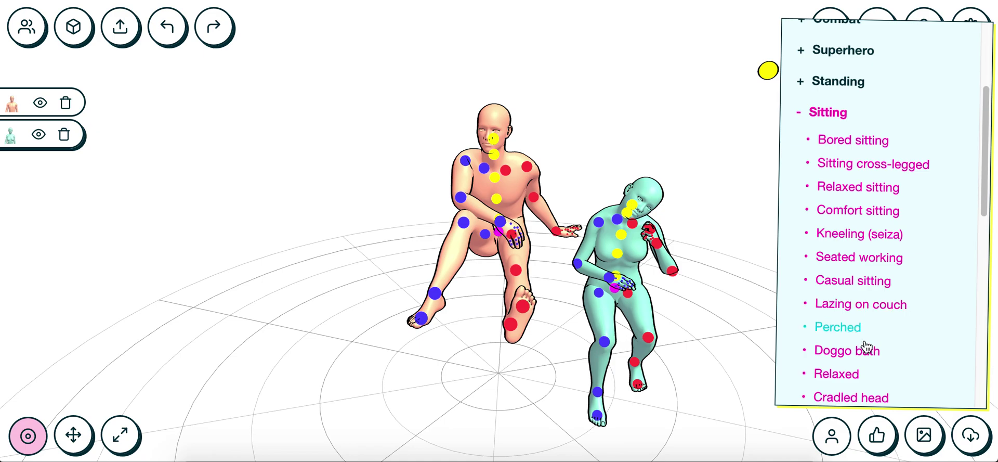
scroll(837, 364, down, 3)
click(840, 242)
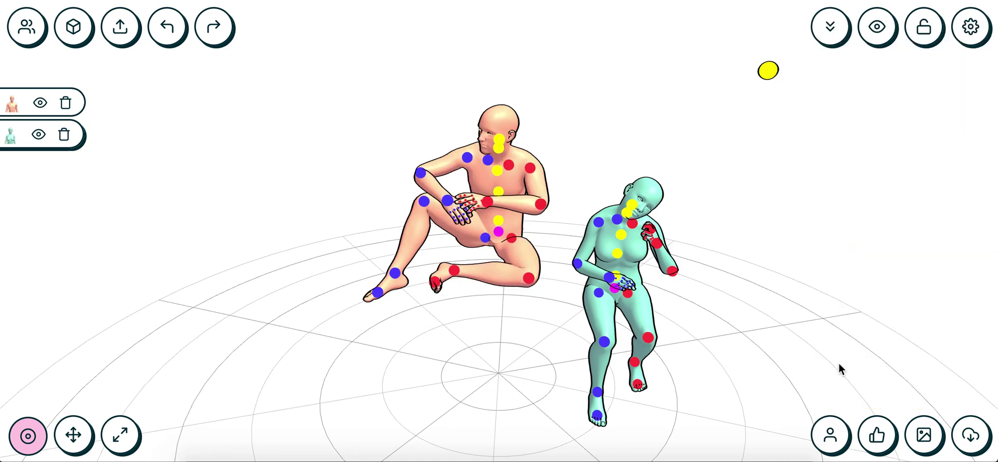
- Apply the Sitting ankle over knee pose to the male character and drop him to the ground
click(835, 424)
scroll(871, 299, down, 1)
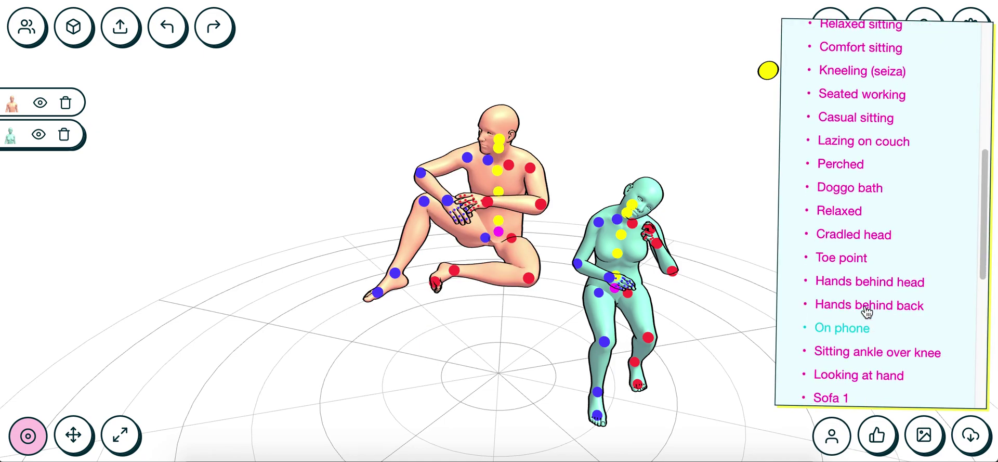
scroll(876, 323, down, 1)
click(877, 323)
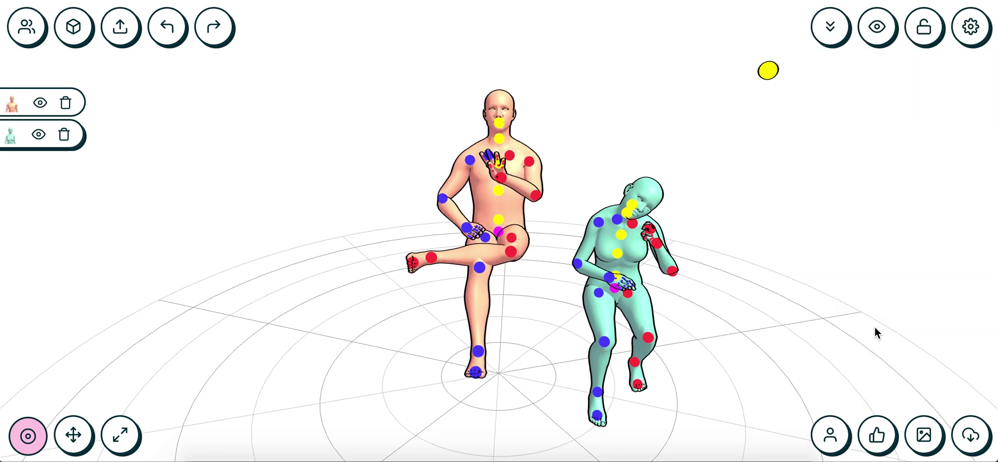
mouse_move(513, 339)
mouse_down()
mouse_move(538, 336)
mouse_move(479, 338)
mouse_up()
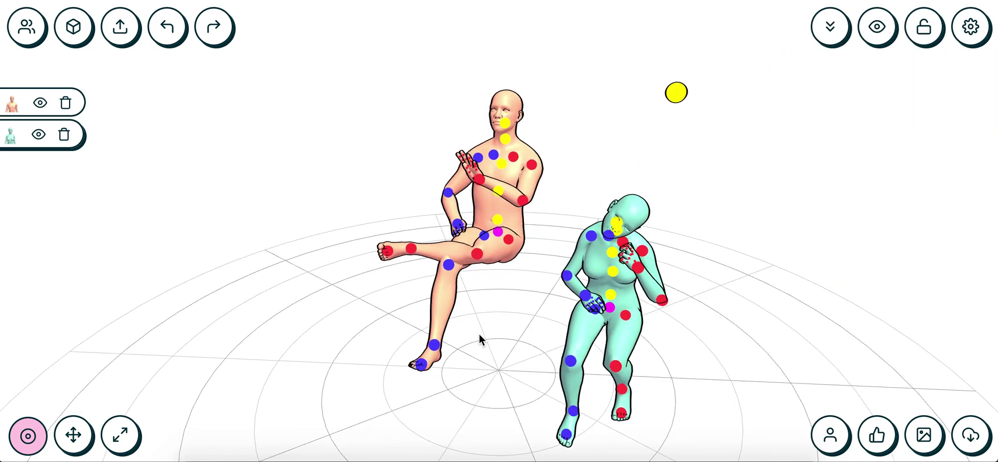
click(830, 31)
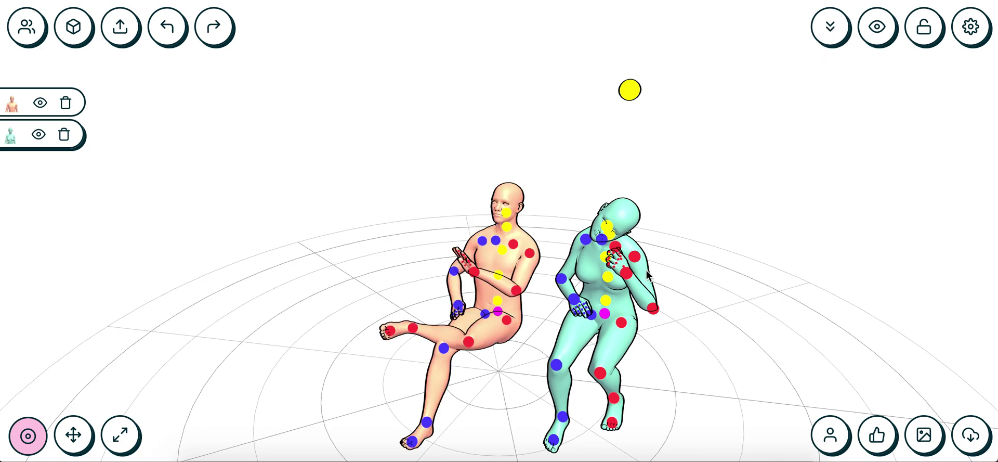
- Move the male character vertically upward so that he sits about level with the female character
drag(648, 276, 788, 246)
click(74, 434)
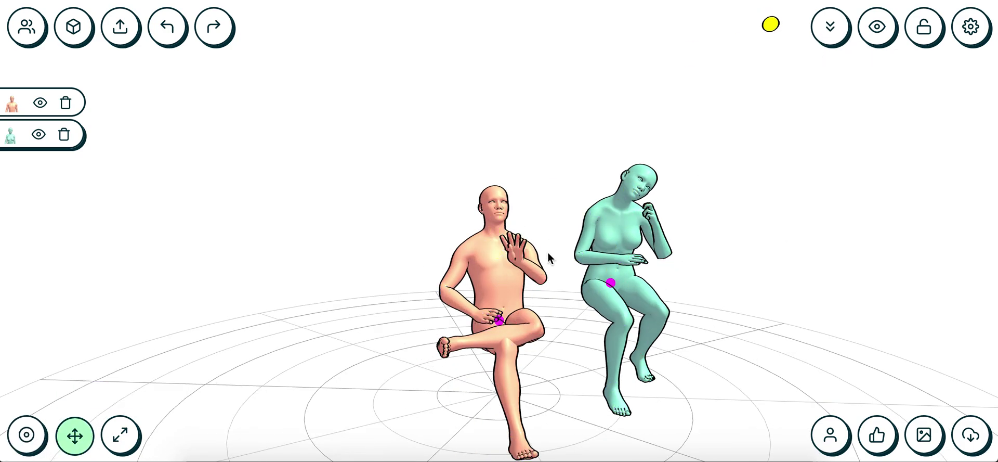
click(500, 320)
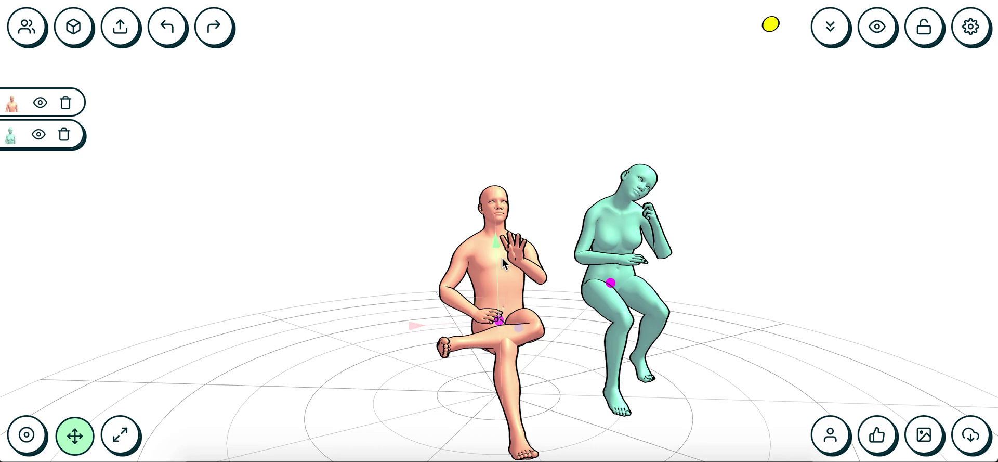
mouse_move(494, 240)
mouse_down()
mouse_move(492, 203)
mouse_move(493, 219)
mouse_up()
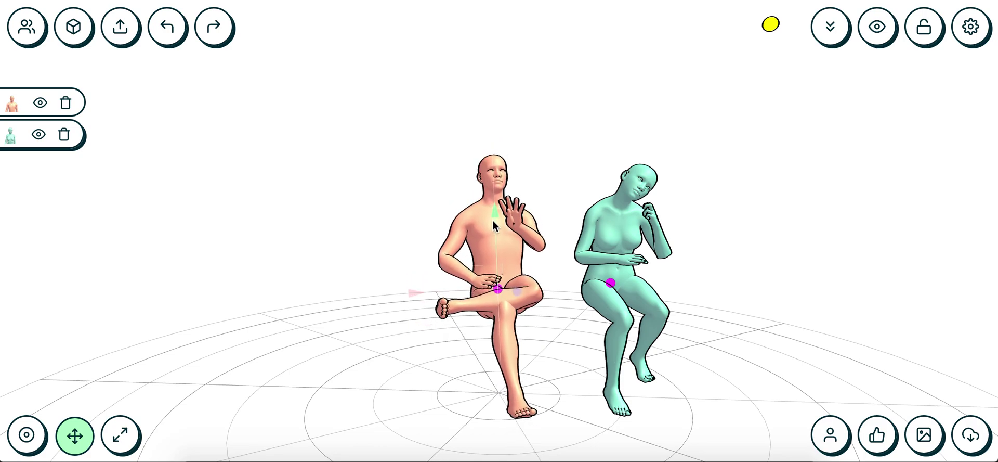
- Add a box in front of the seated characters and scale its height down to a thin slab
drag(336, 319, 365, 332)
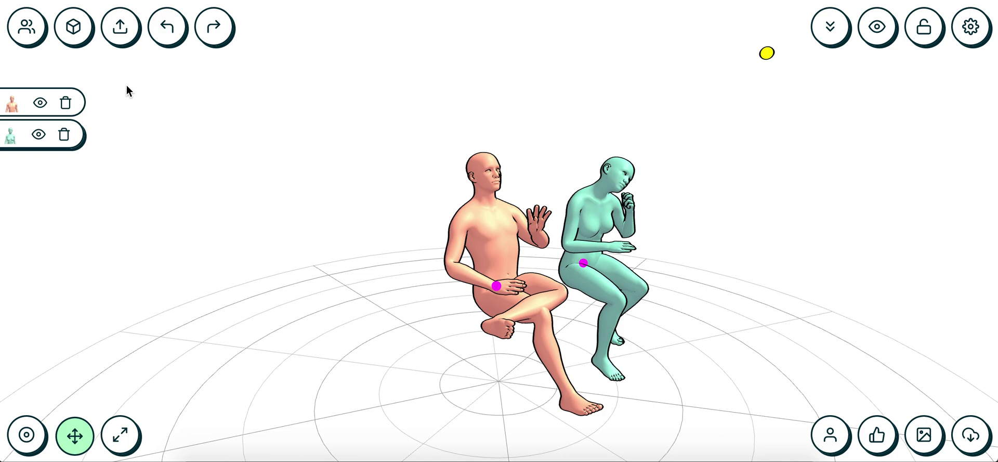
click(73, 26)
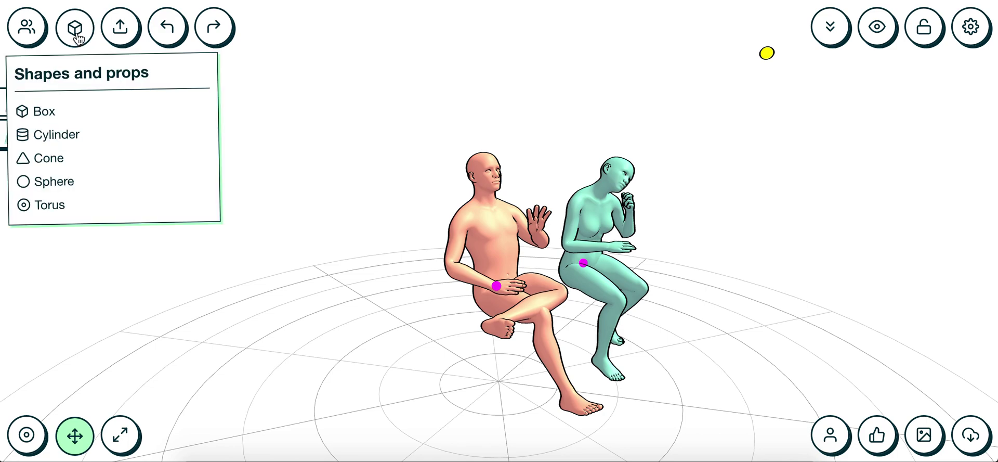
click(44, 111)
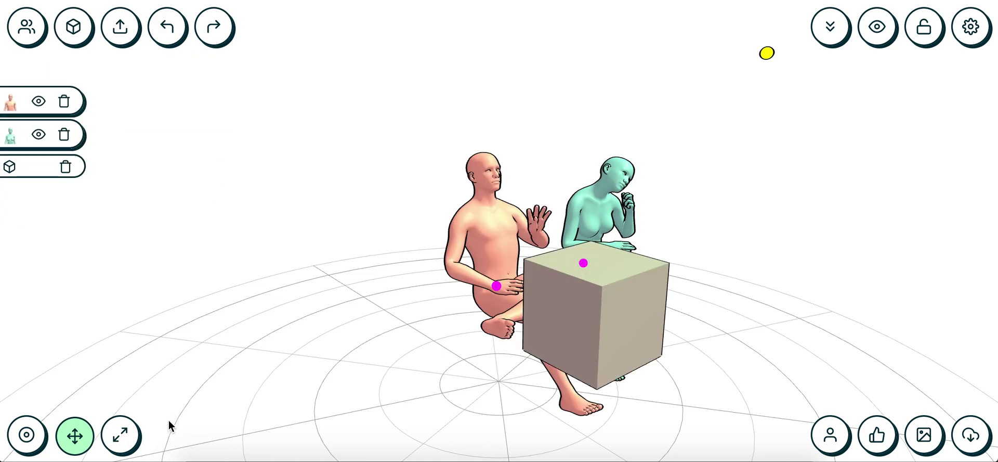
click(120, 435)
click(606, 328)
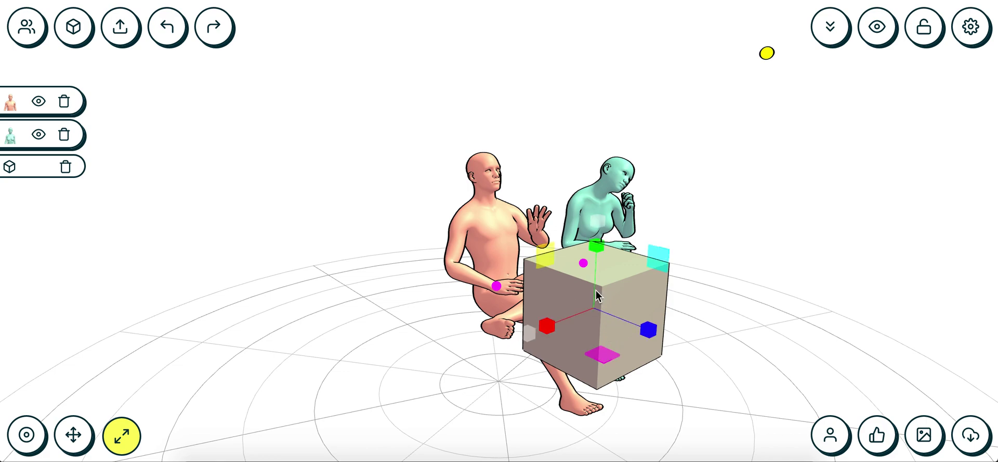
drag(599, 225, 599, 301)
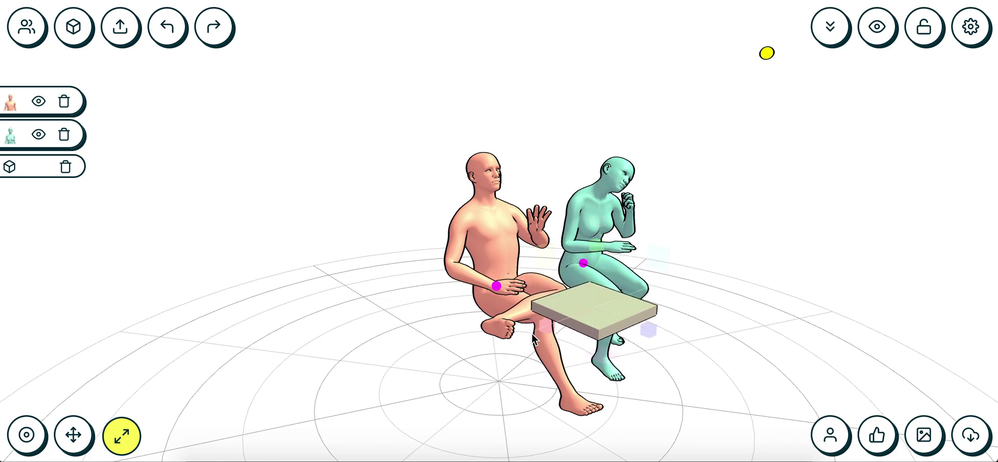
- Lengthen and slightly widen the slab into a tabletop spanning both characters, and move it up over their laps
drag(546, 327, 439, 369)
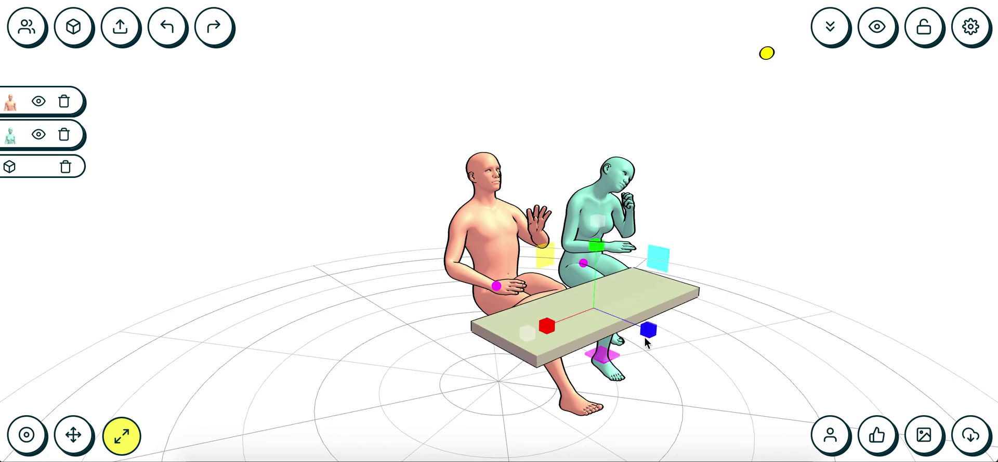
drag(646, 335, 663, 340)
click(659, 423)
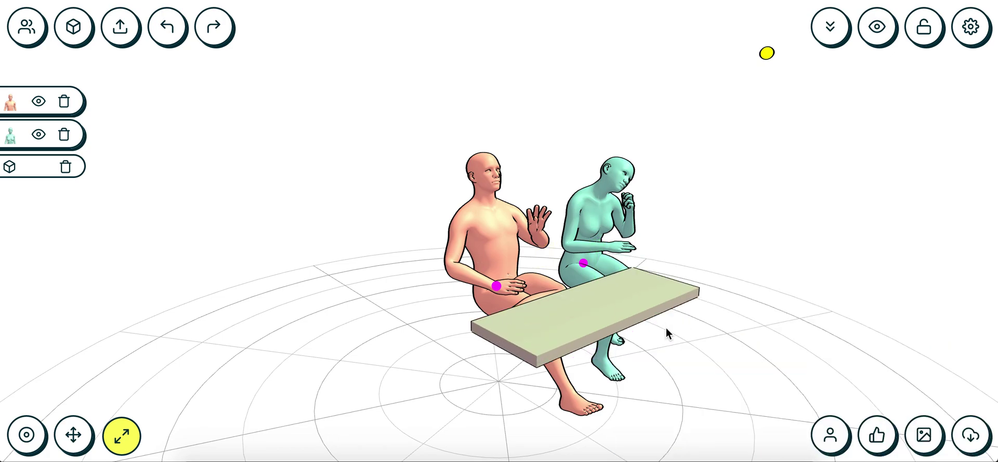
drag(646, 332, 662, 340)
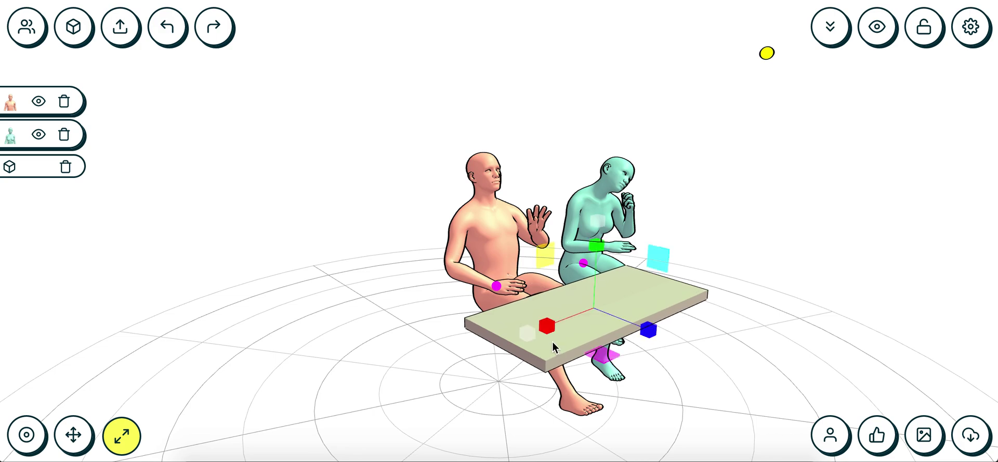
drag(545, 329, 519, 333)
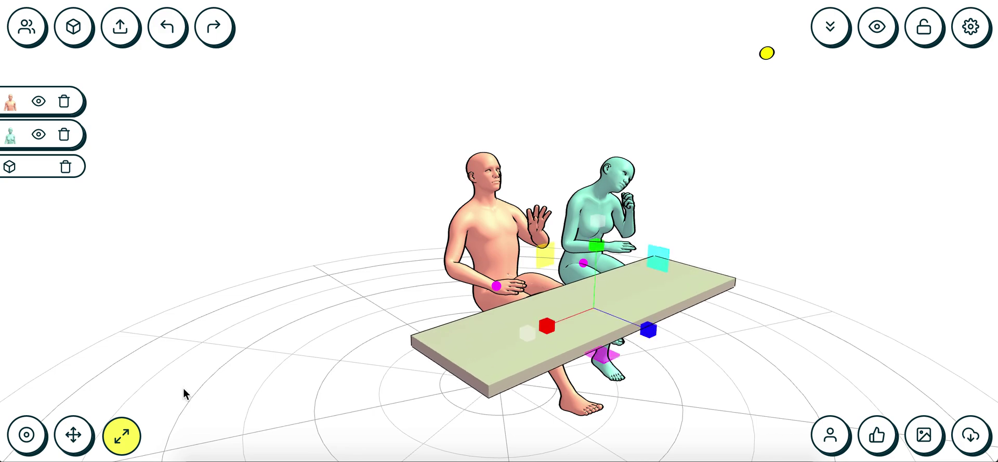
click(74, 435)
drag(610, 309, 610, 281)
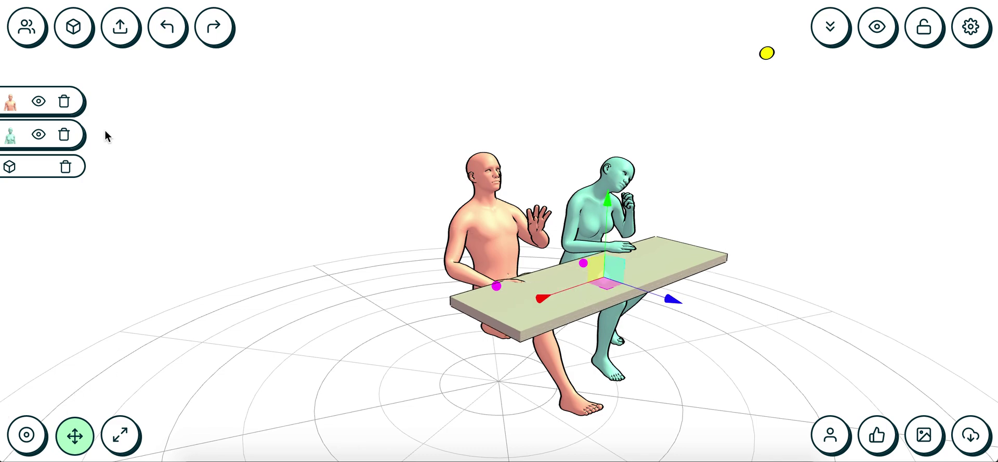
- Rotate the male character's right elbow joint slightly to adjust his forearm near the tabletop
click(27, 435)
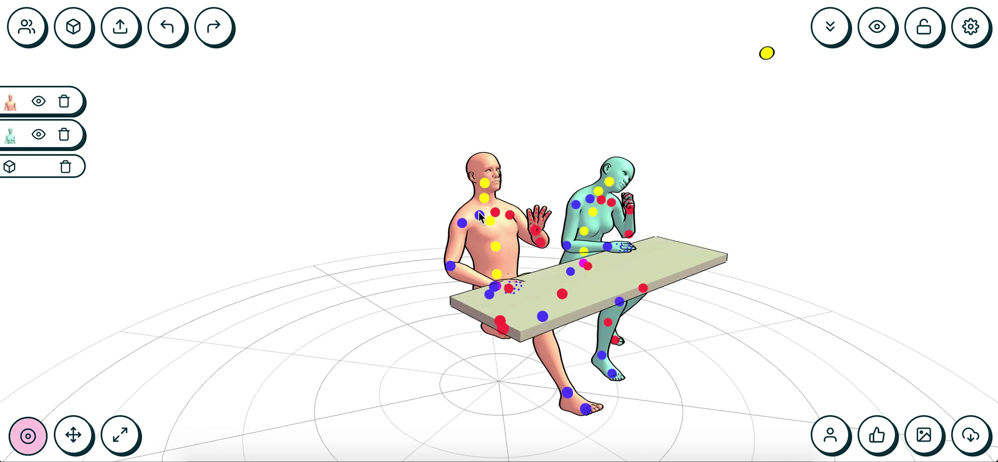
click(450, 267)
mouse_move(484, 216)
mouse_down()
mouse_move(477, 204)
mouse_move(486, 227)
mouse_up()
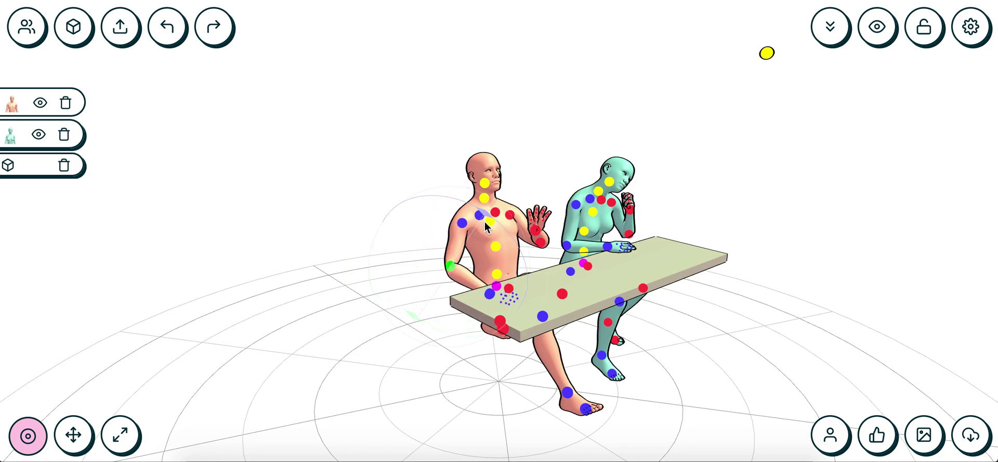
- Rotate the female character's right elbow joint slightly so her forearm and hand lower toward the tabletop
drag(266, 408, 208, 399)
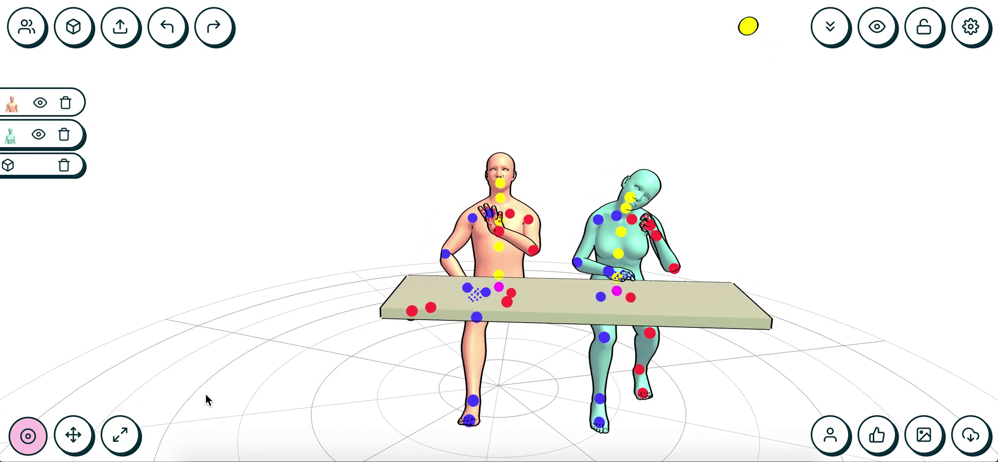
click(577, 262)
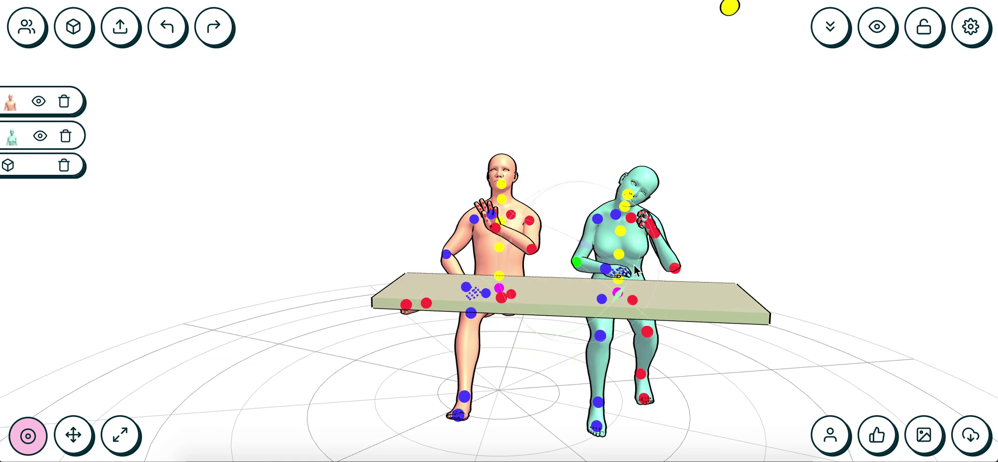
drag(635, 270, 634, 274)
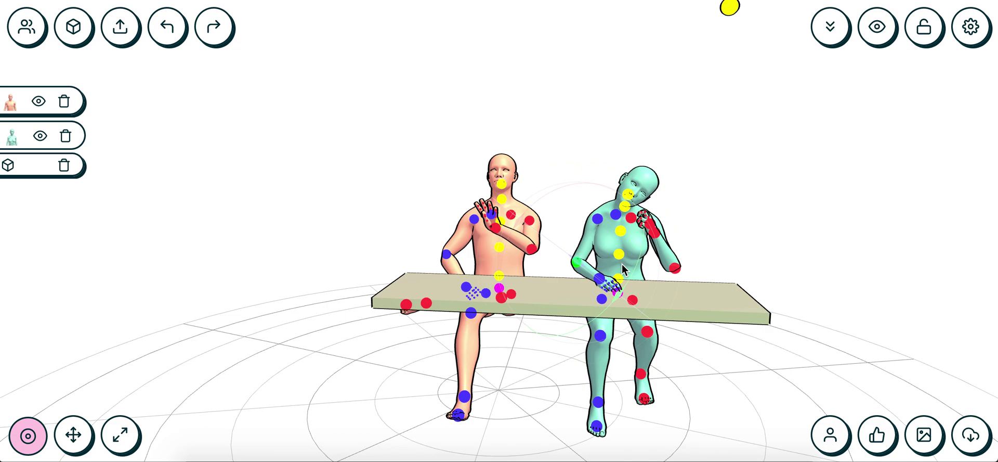
click(171, 255)
- Add a cylinder and move it onto the tabletop in front of the male character as a cup
click(74, 27)
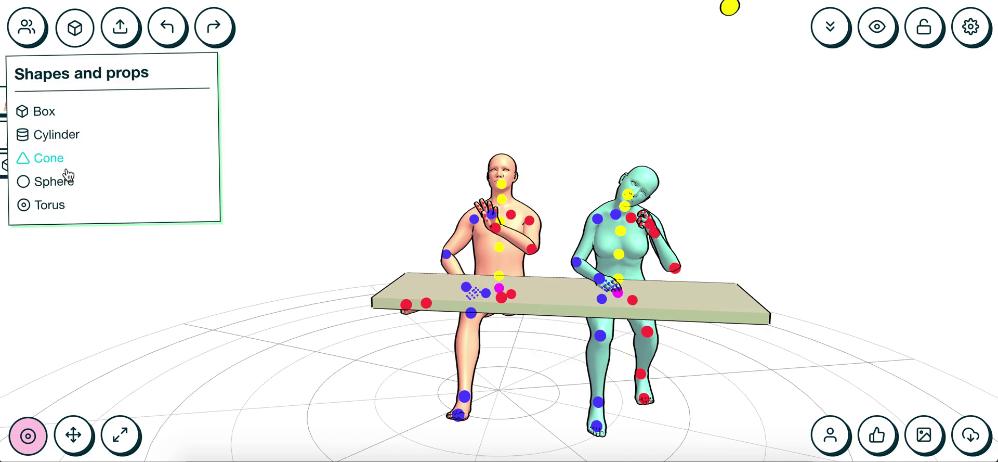
click(56, 136)
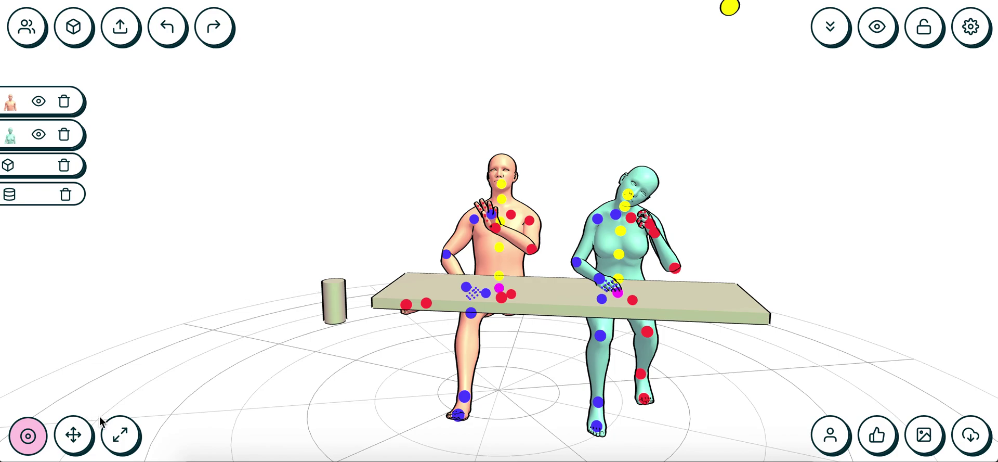
click(118, 433)
click(74, 435)
click(327, 316)
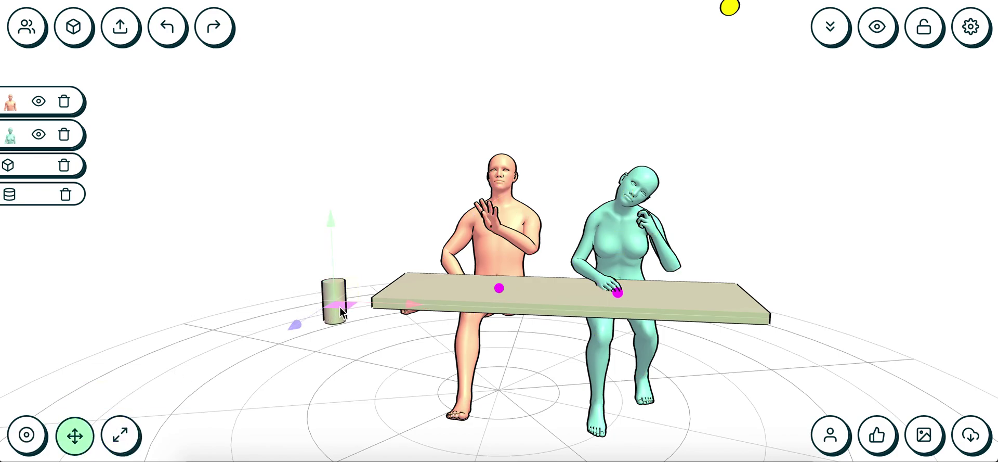
drag(344, 290, 461, 209)
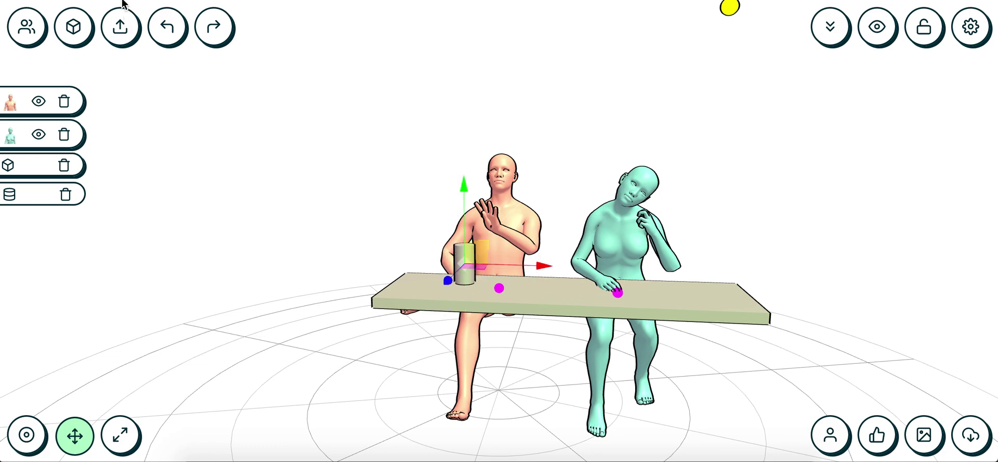
- Scale the cylinder's height down slightly and lower it to rest on the tabletop
click(120, 435)
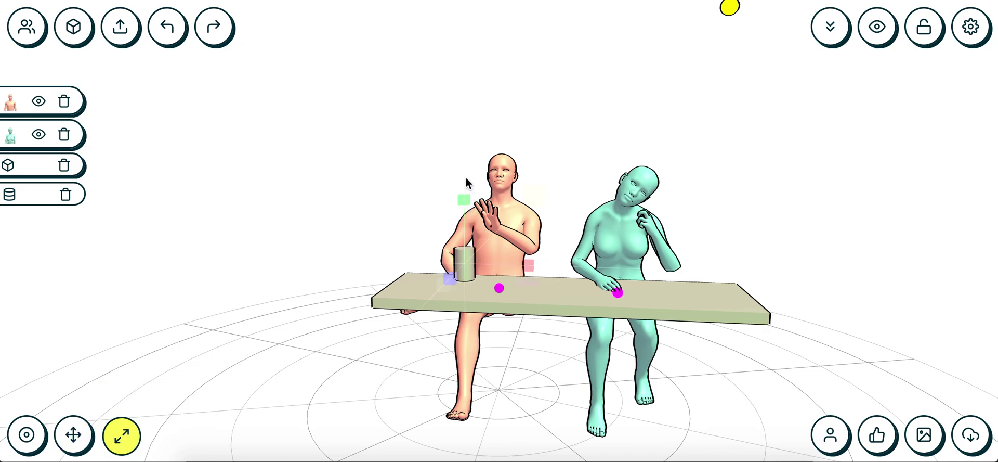
drag(466, 177, 463, 189)
click(81, 437)
click(82, 439)
click(464, 269)
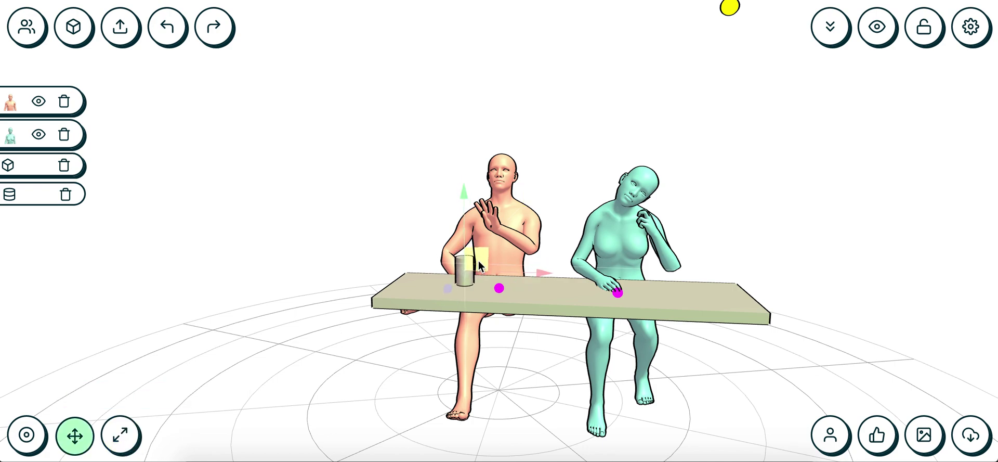
- Add a sphere and scale its height down into a flat, plate-like disc
click(73, 26)
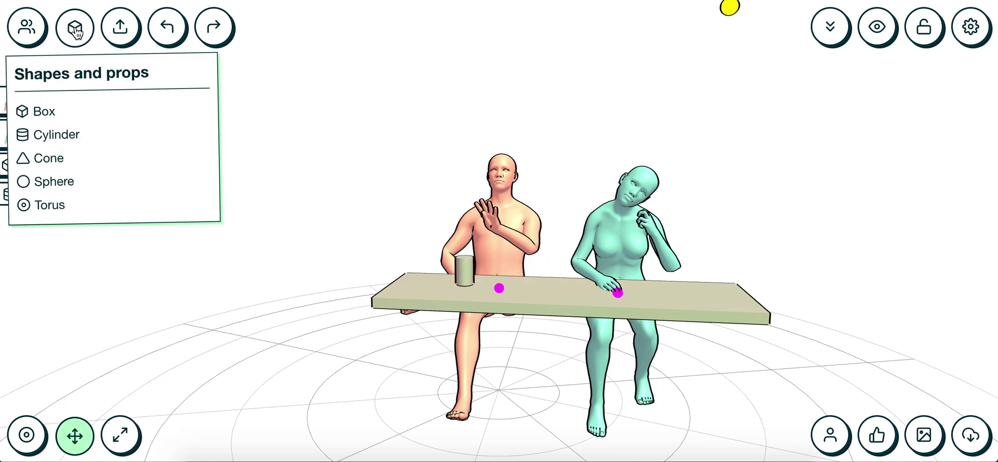
click(62, 188)
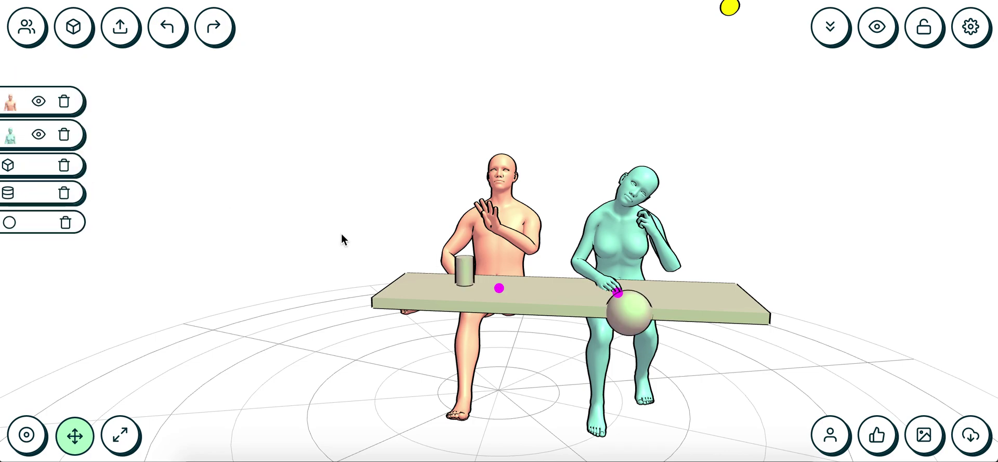
click(643, 315)
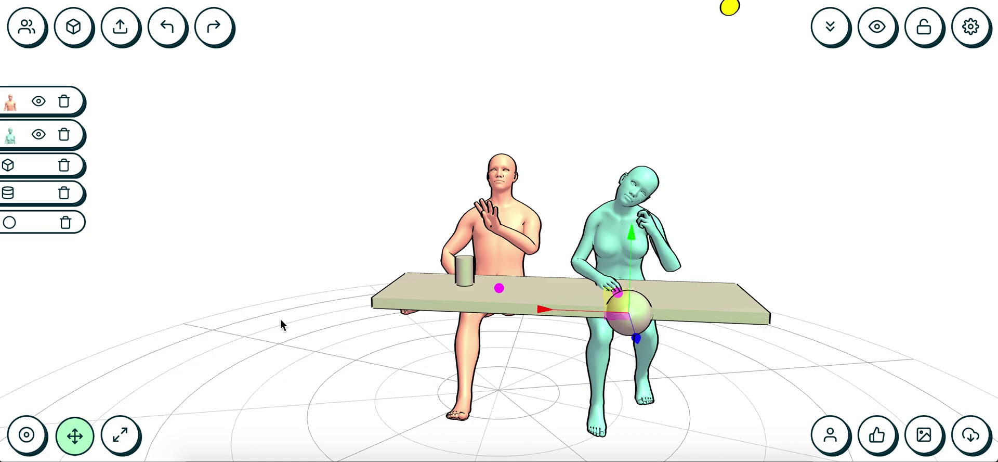
click(121, 435)
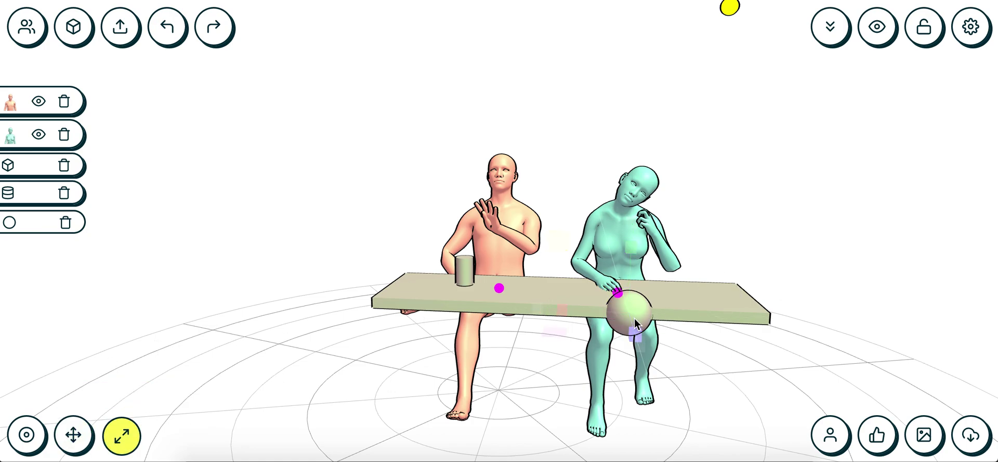
drag(635, 323, 627, 295)
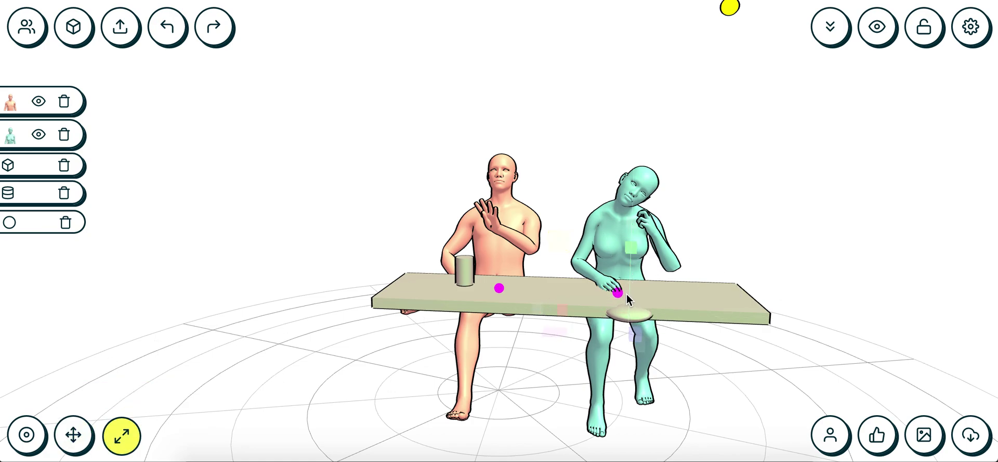
- Move the flattened sphere up and back onto the tabletop in front of the female character
click(73, 434)
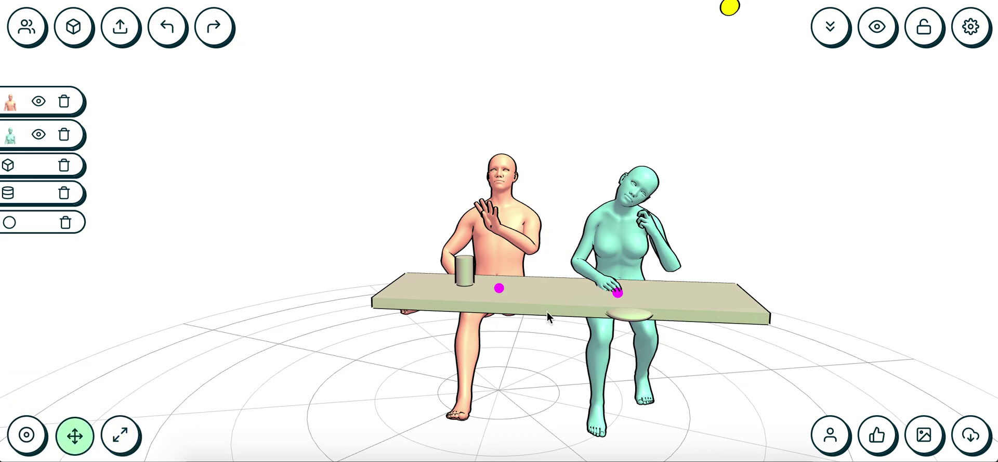
click(627, 315)
drag(636, 276, 642, 305)
drag(640, 227, 638, 245)
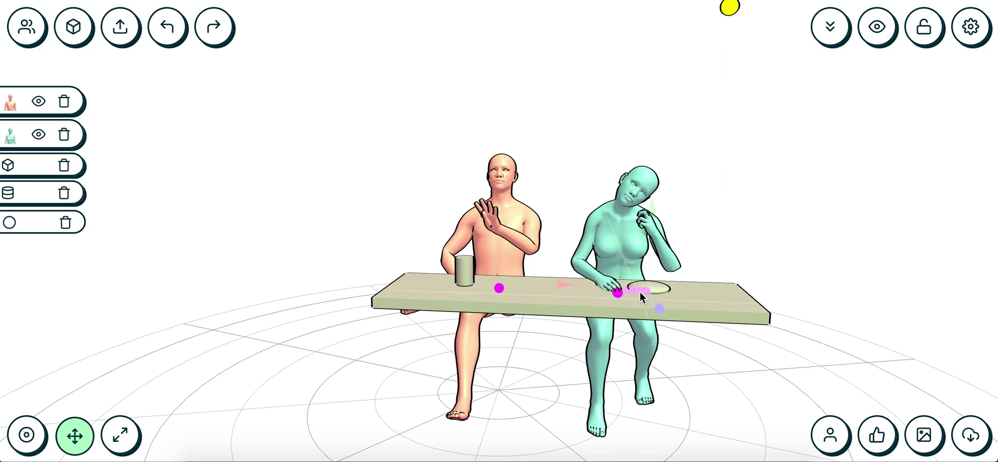
- Add an image to the scene from the copied image link
drag(241, 270, 263, 280)
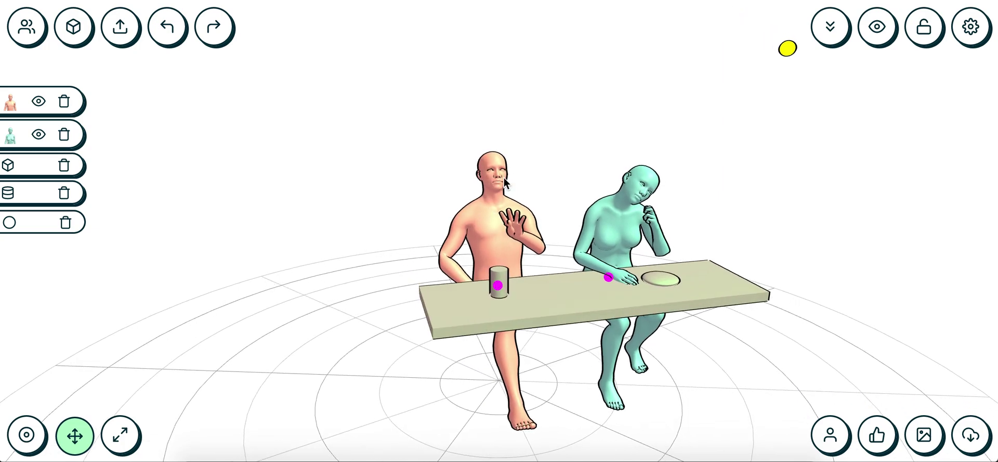
click(118, 29)
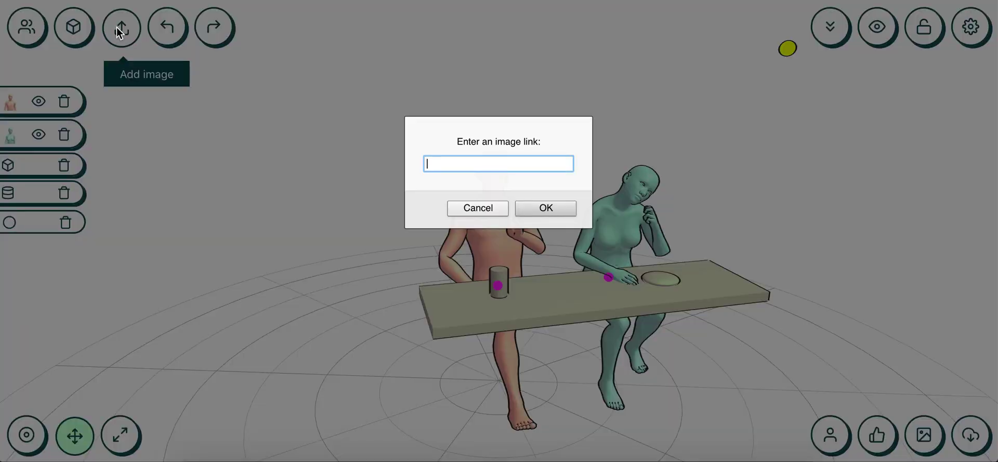
key(ctrl+v)
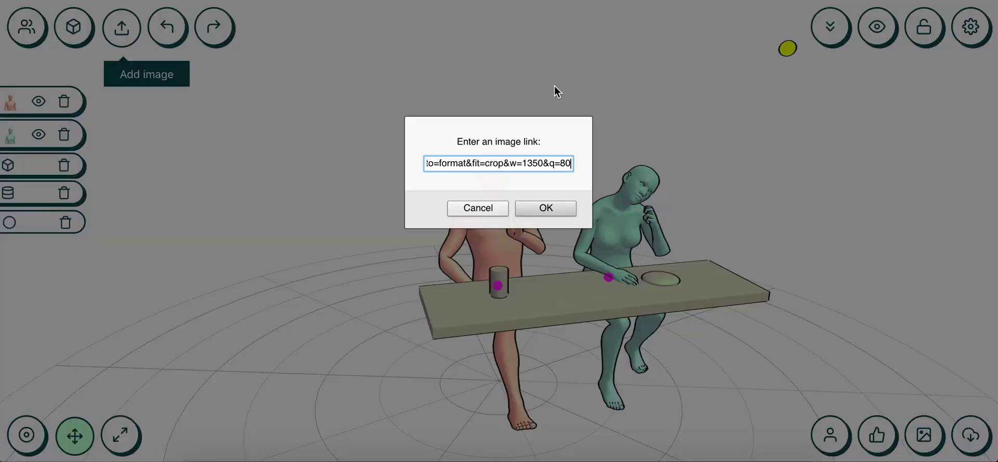
click(543, 208)
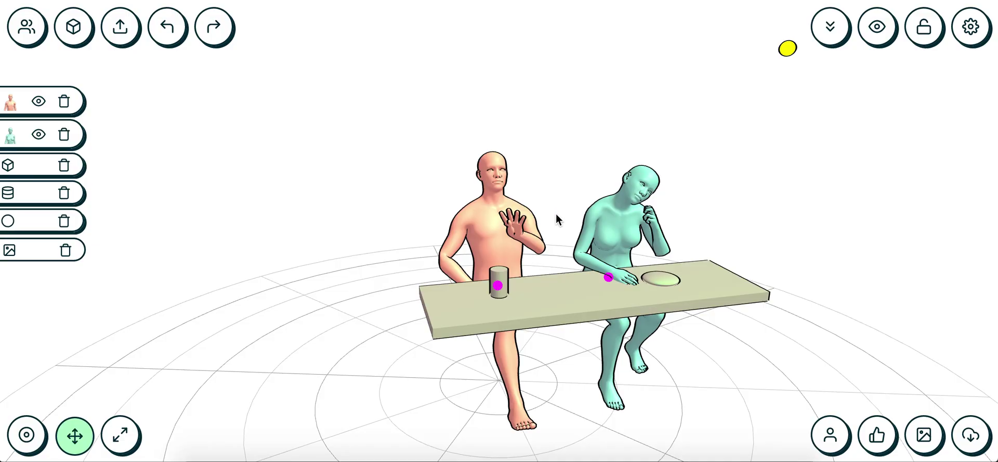
- Select the bar image behind the characters and scale it down
scroll(556, 213, down, 6)
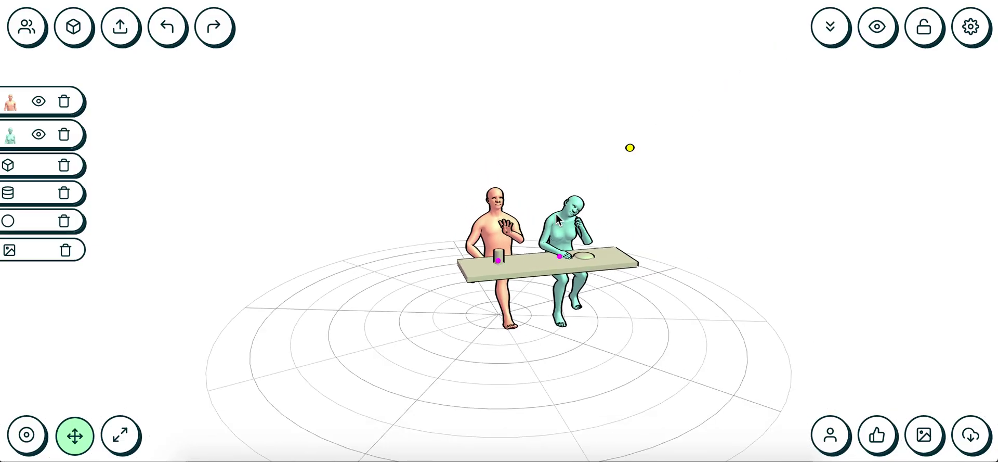
scroll(556, 213, up, 4)
scroll(557, 213, down, 8)
scroll(553, 210, up, 4)
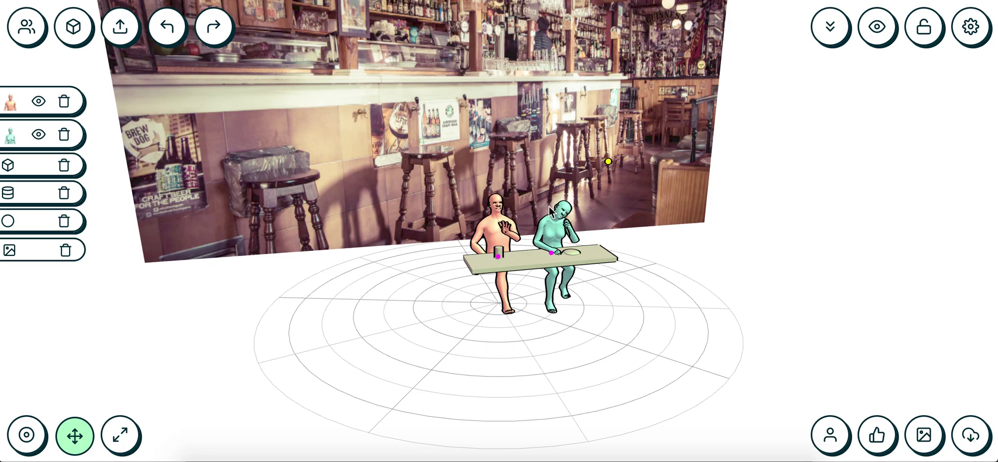
click(321, 181)
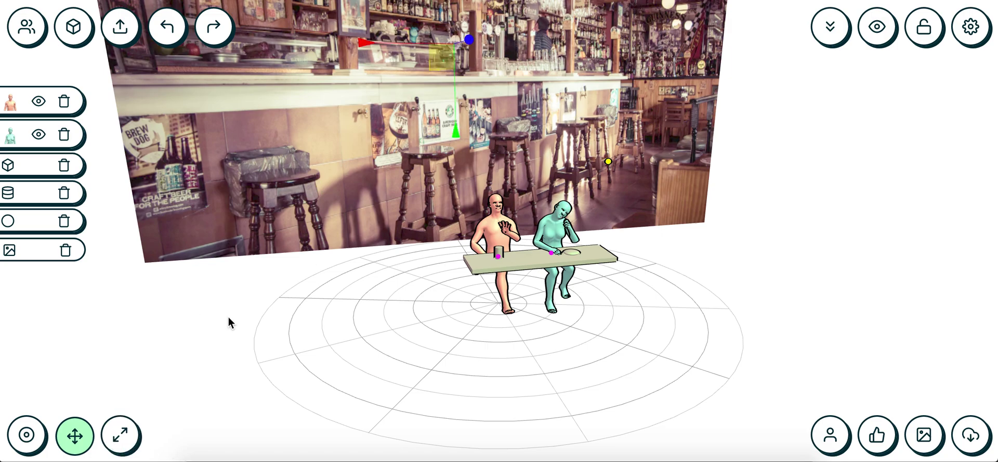
click(118, 431)
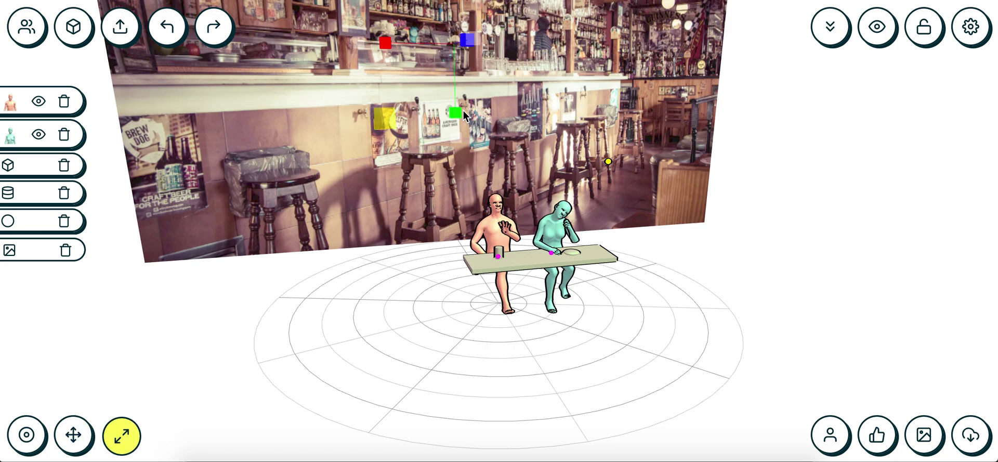
drag(362, 43, 442, 176)
- Move the bar image closer behind the characters and rotate it slightly about its vertical axis
click(86, 443)
click(437, 62)
scroll(456, 208, up, 10)
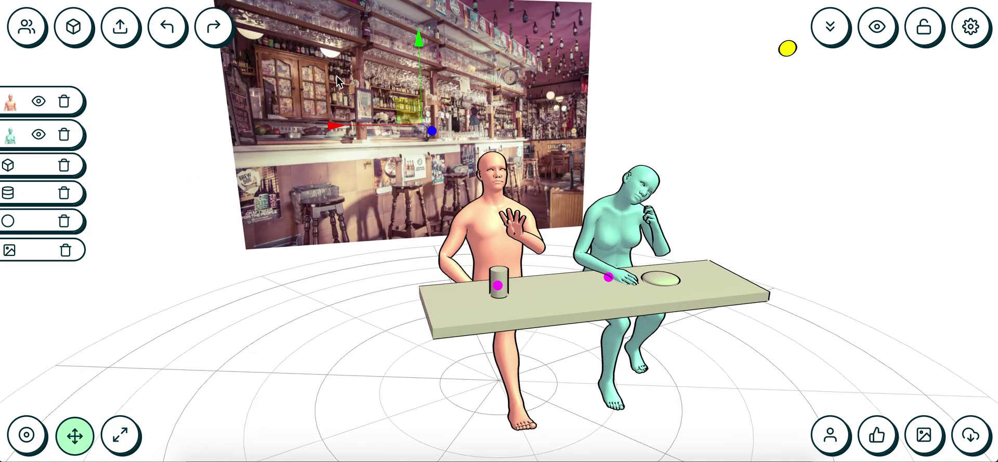
click(26, 434)
drag(401, 148, 397, 128)
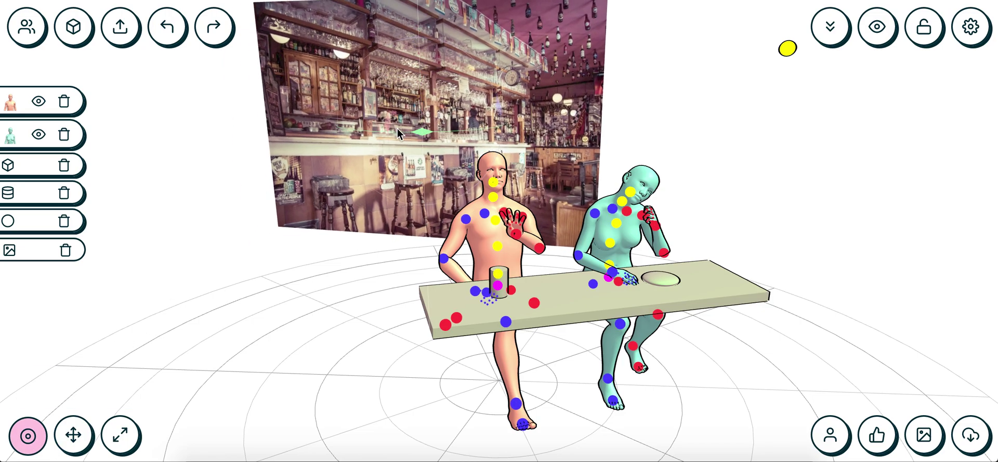
- Move the bar image sideways and down so it sits directly behind both seated characters
click(73, 434)
drag(412, 163, 538, 175)
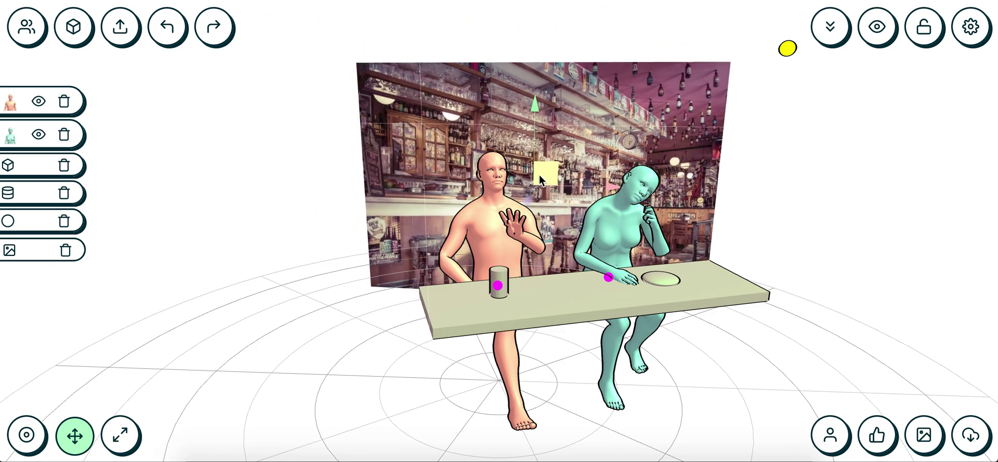
mouse_move(307, 237)
mouse_down()
mouse_move(299, 234)
mouse_move(307, 235)
mouse_up()
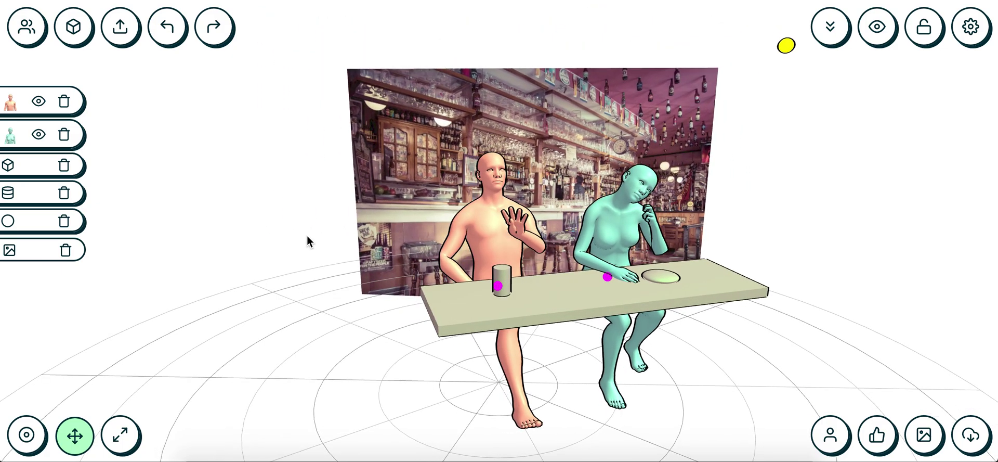
- Scale the bar image up so it extends well beyond both characters as a backdrop, and deselect it
scroll(305, 233, up, 2)
scroll(305, 233, up, 5)
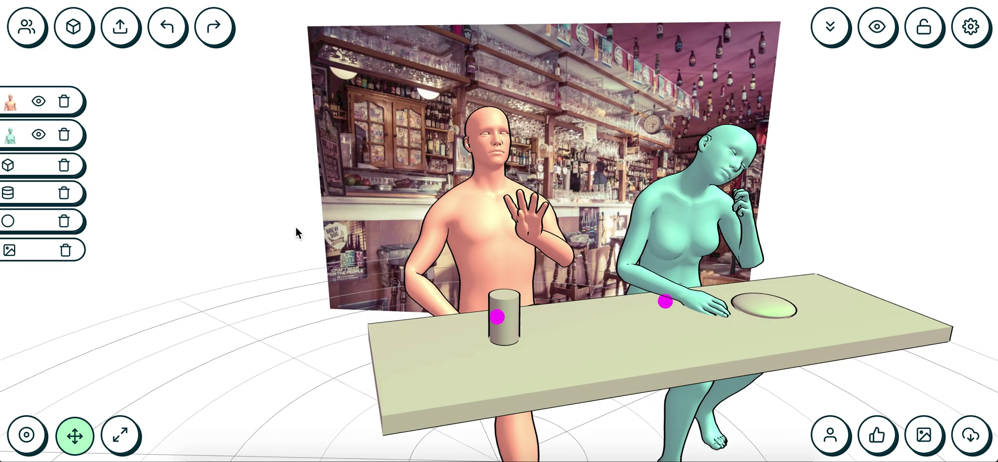
click(121, 435)
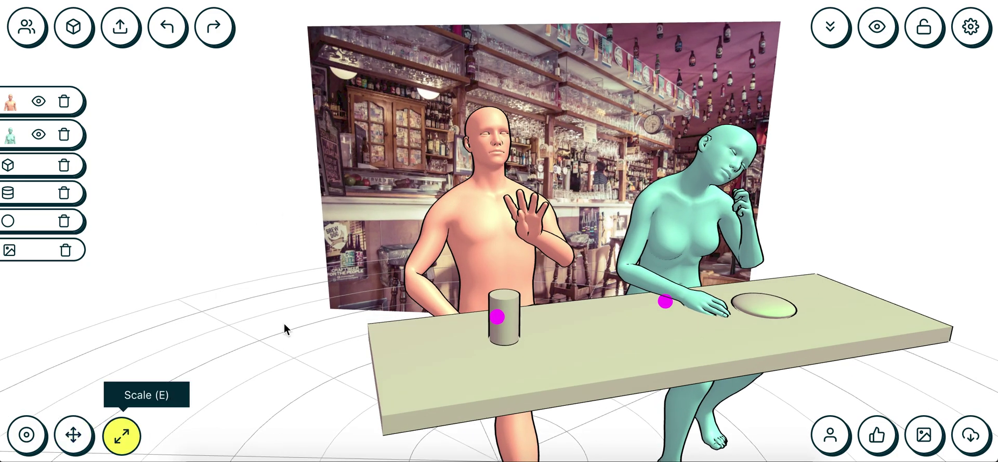
click(592, 136)
drag(614, 108, 668, 77)
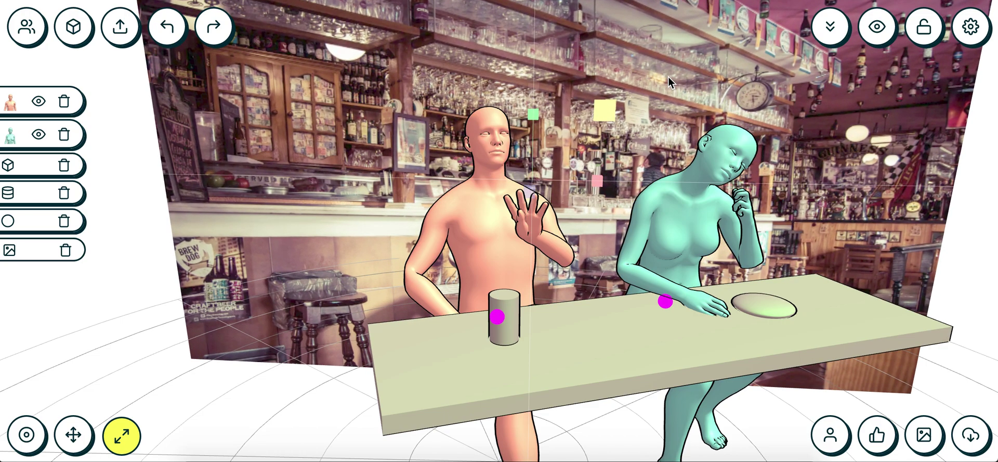
scroll(301, 156, down, 2)
scroll(282, 180, down, 3)
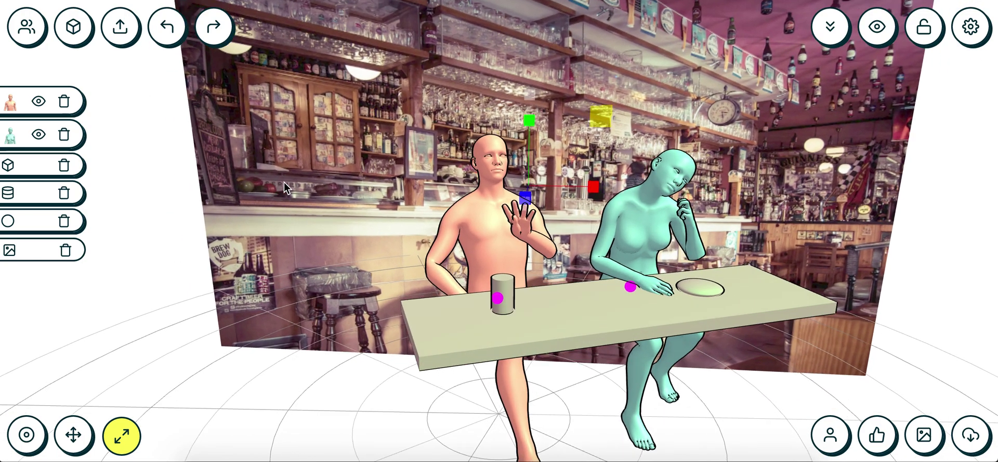
scroll(284, 182, up, 1)
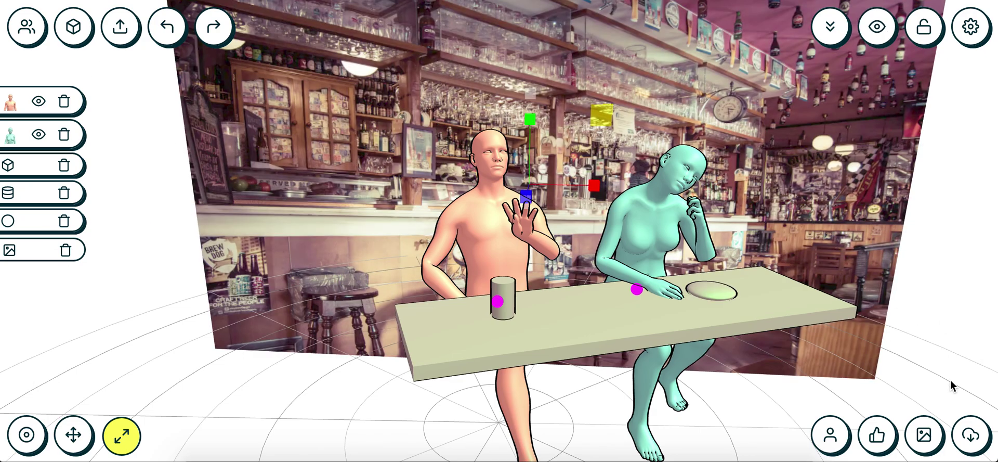
click(919, 290)
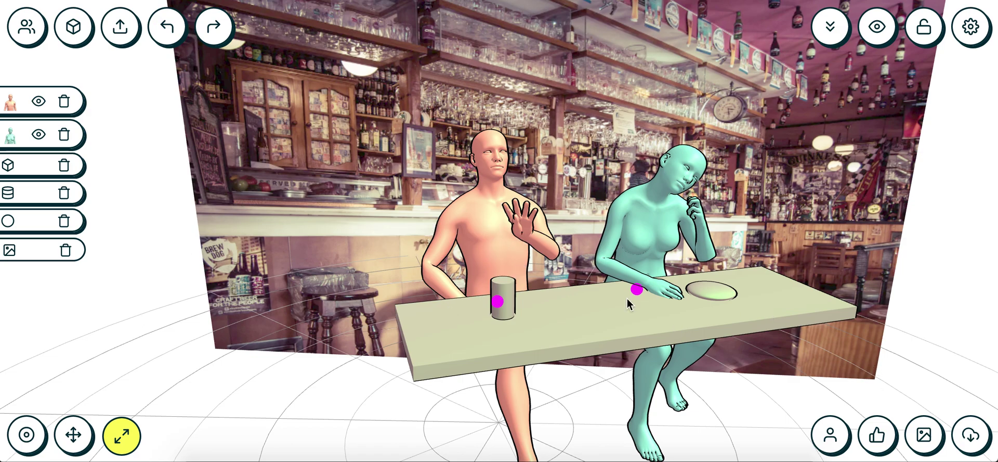
- Apply the Splayed pose to the male character's left hand and rotate that wrist so the fingers point upward
click(11, 103)
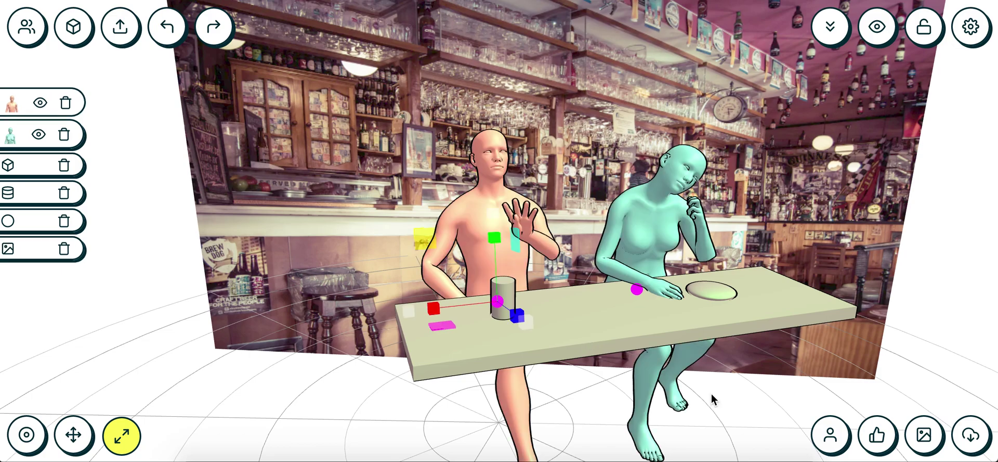
click(868, 448)
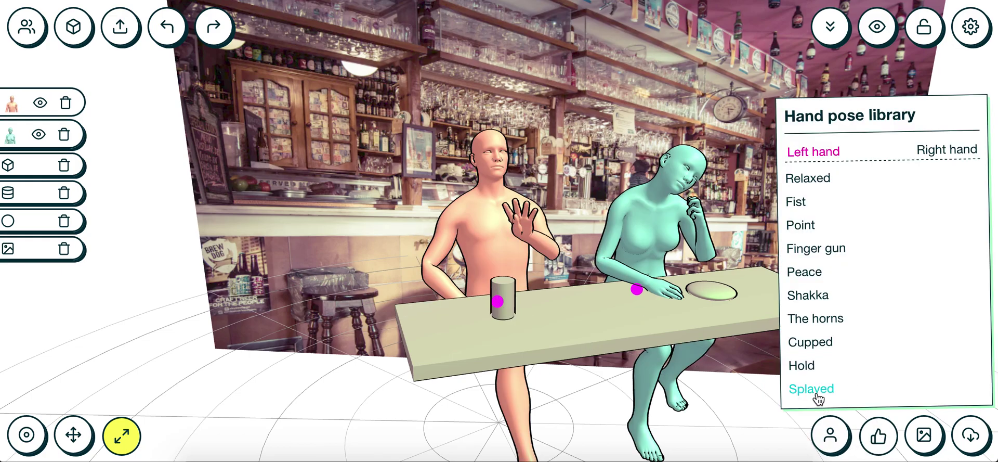
click(811, 389)
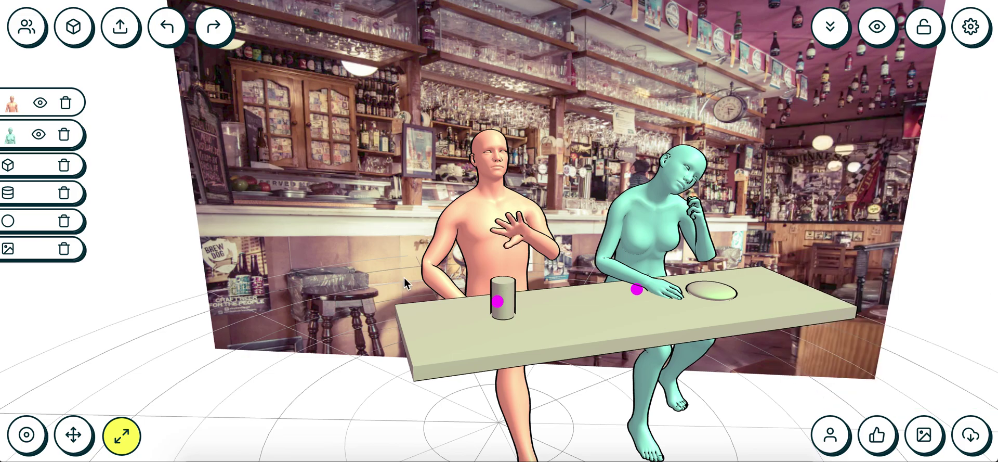
click(26, 435)
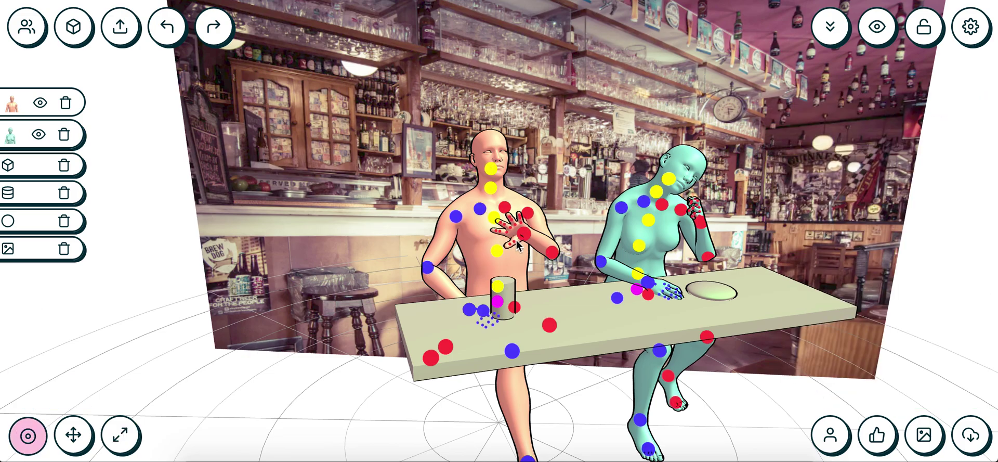
drag(526, 238, 533, 204)
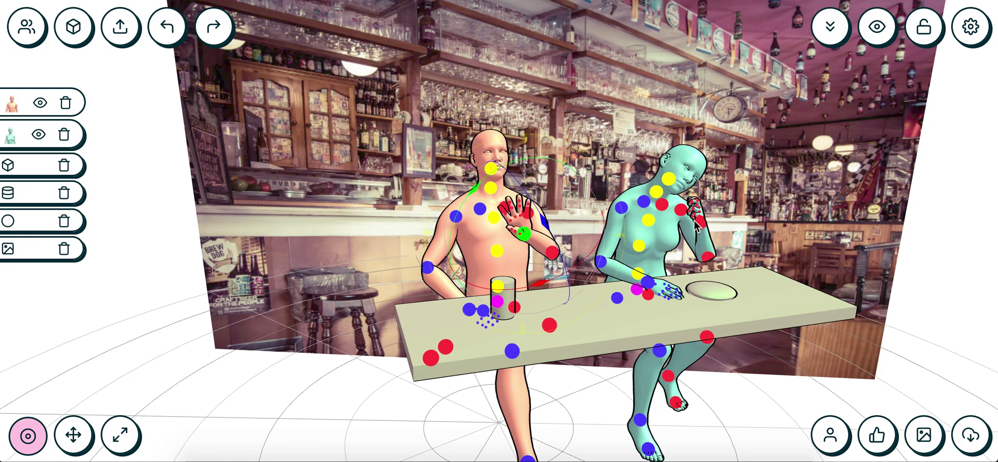
- Apply the Peace pose to the female character's left hand and rotate that wrist so the gesture shows more clearly
drag(819, 352, 805, 350)
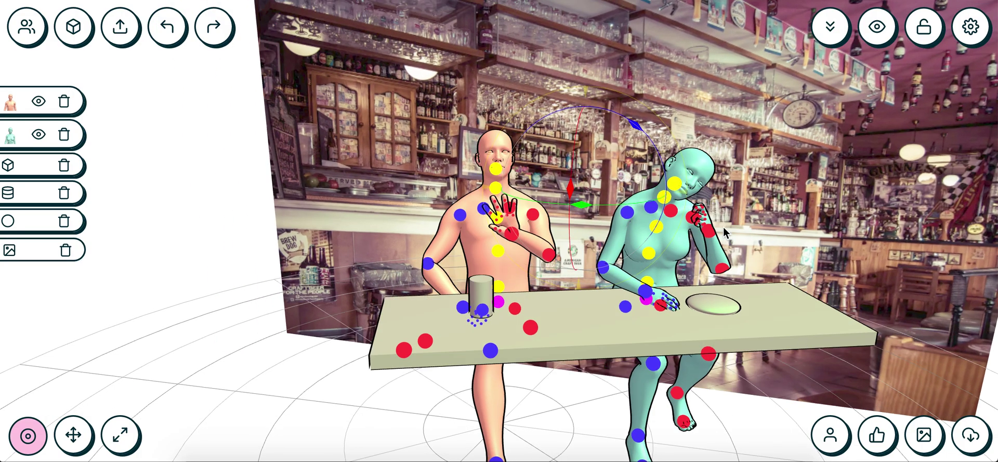
click(830, 437)
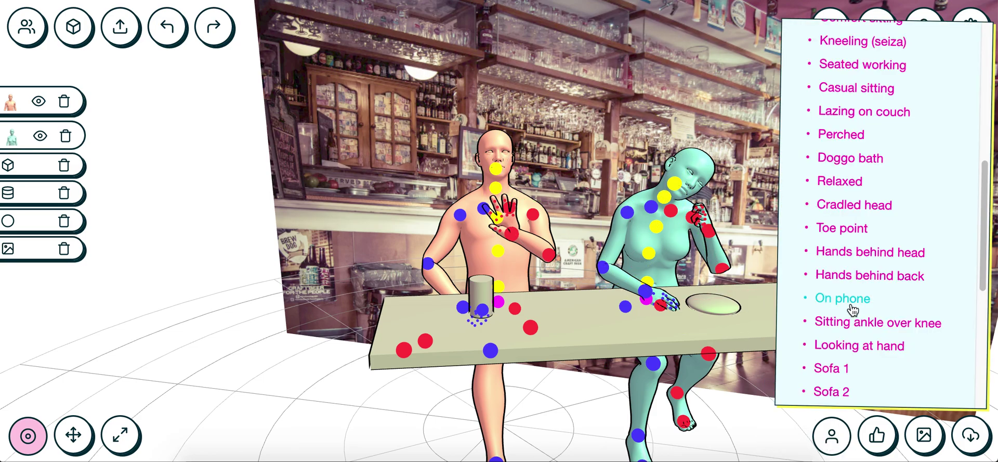
click(833, 437)
click(882, 431)
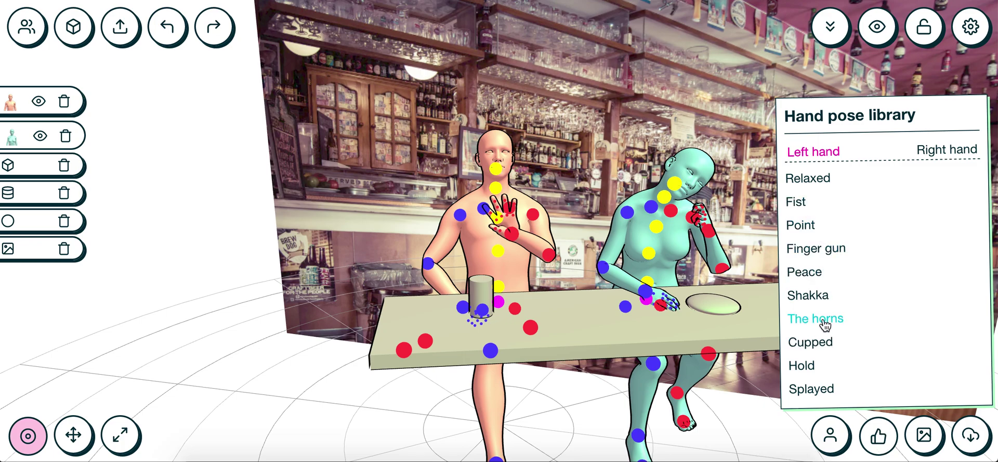
click(806, 271)
click(710, 232)
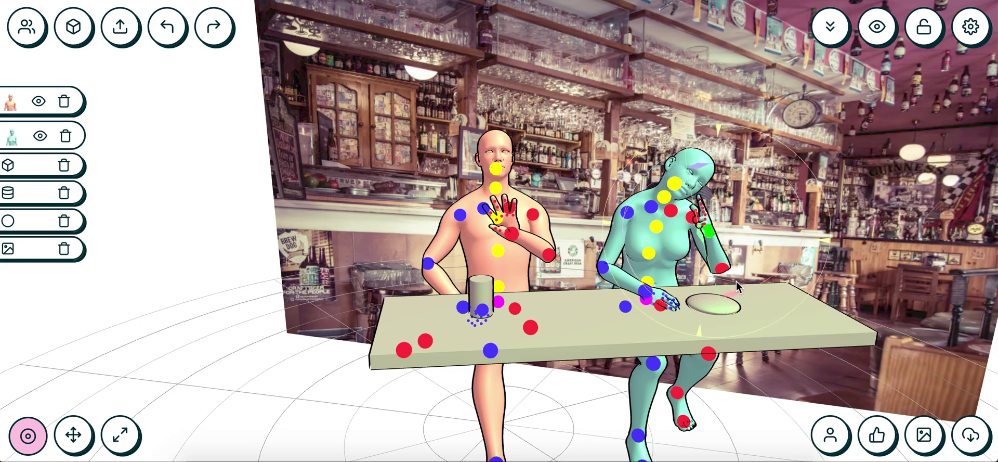
drag(727, 270, 767, 277)
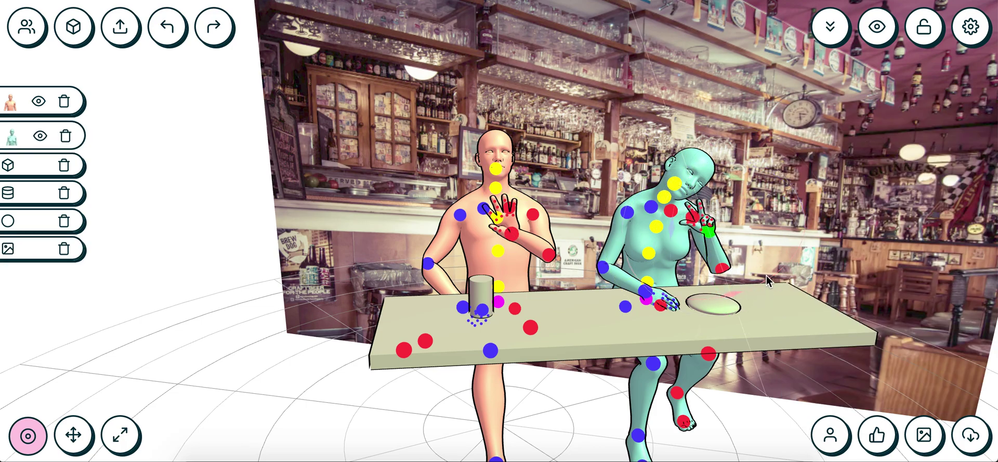
- Rotate the female character's neck slightly and tilt her head back until it sits upright
click(665, 197)
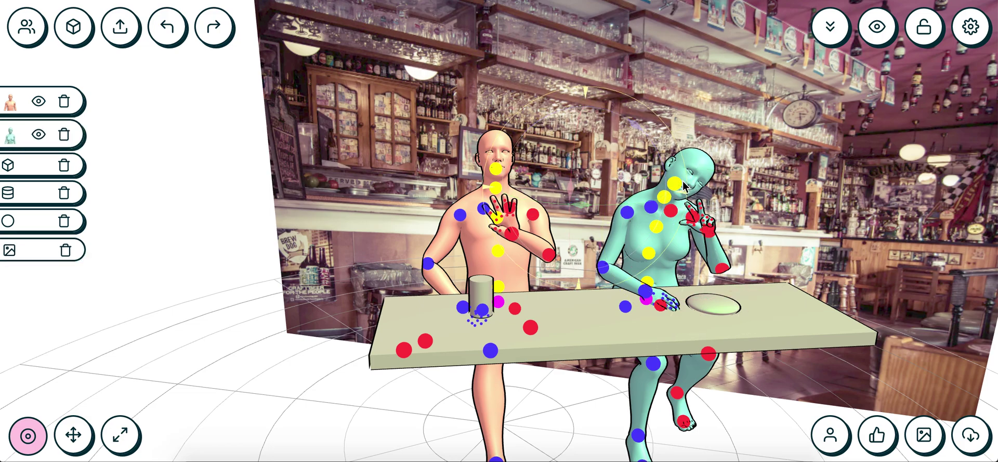
click(201, 254)
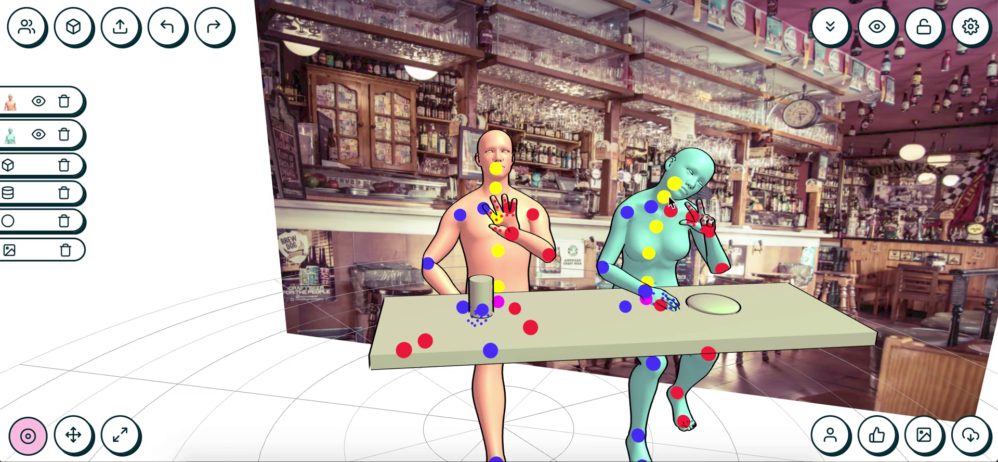
click(668, 196)
mouse_move(662, 120)
mouse_down()
mouse_move(650, 121)
mouse_move(662, 120)
mouse_up()
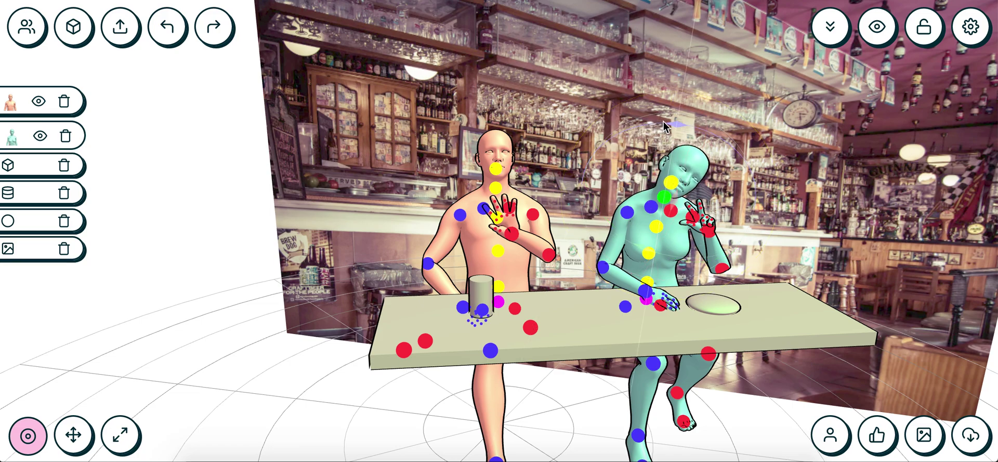
click(675, 183)
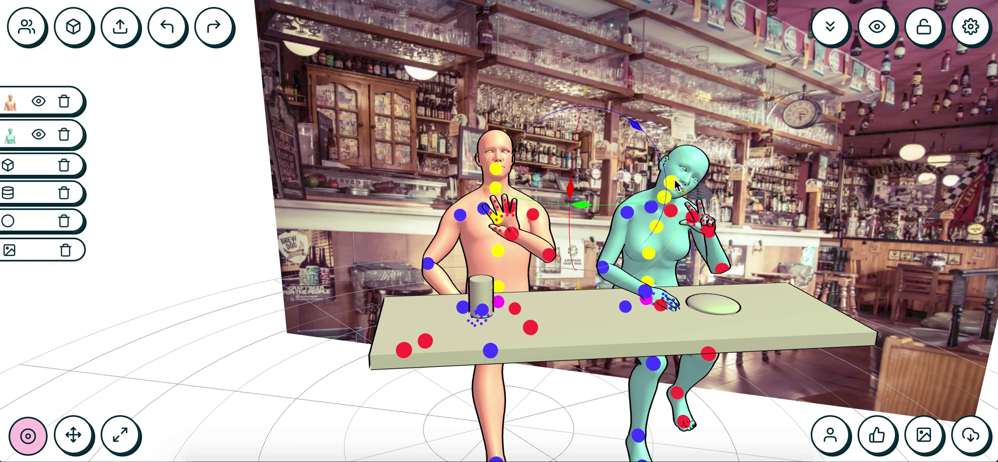
click(671, 182)
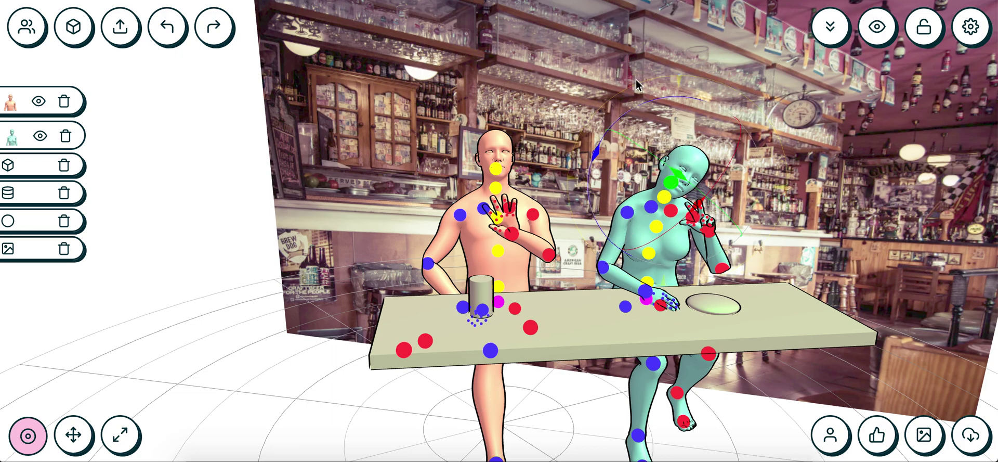
drag(649, 80, 598, 101)
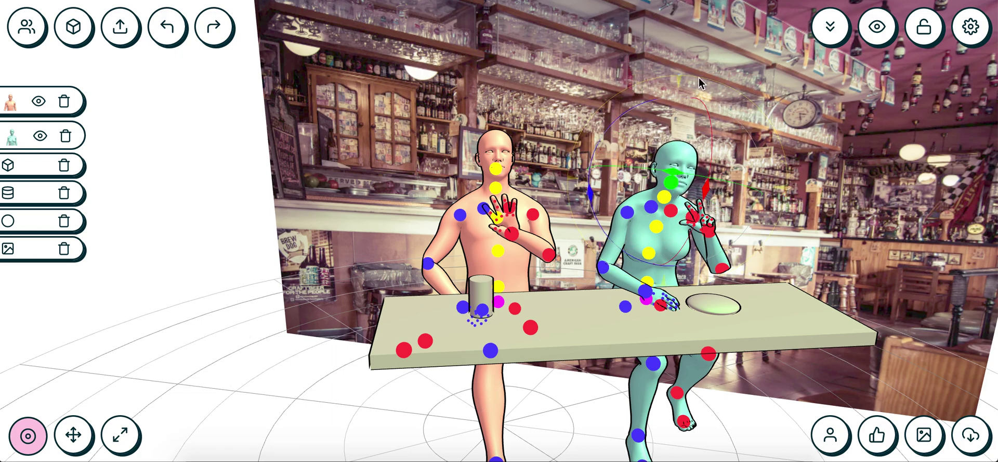
- Hide the pose control points and save the scene as "bar/2 people at table"
click(877, 27)
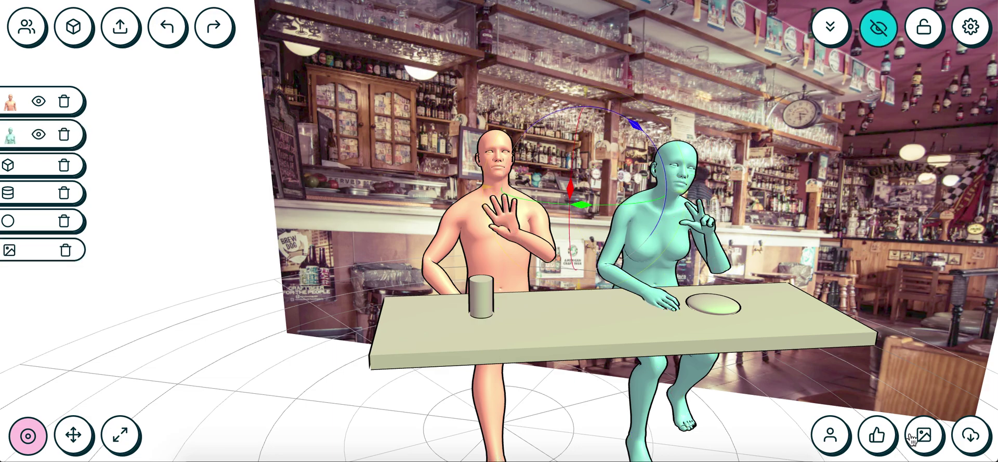
click(926, 443)
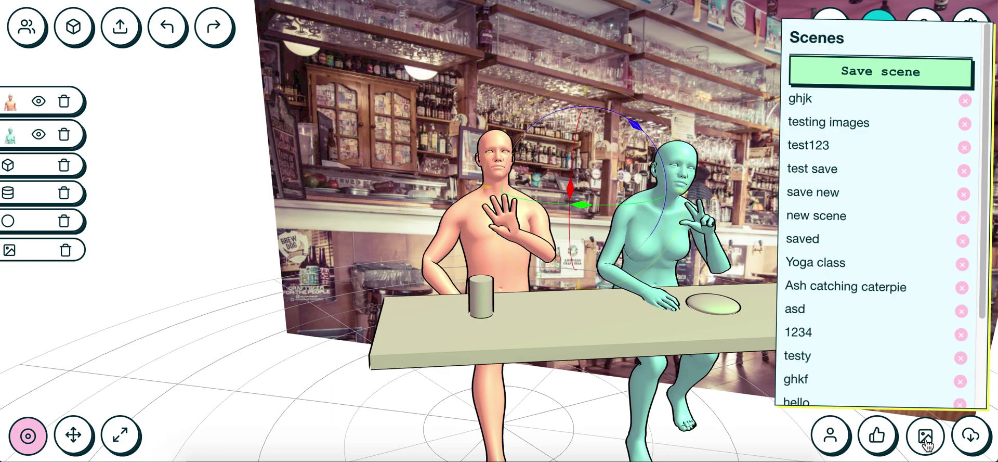
click(884, 76)
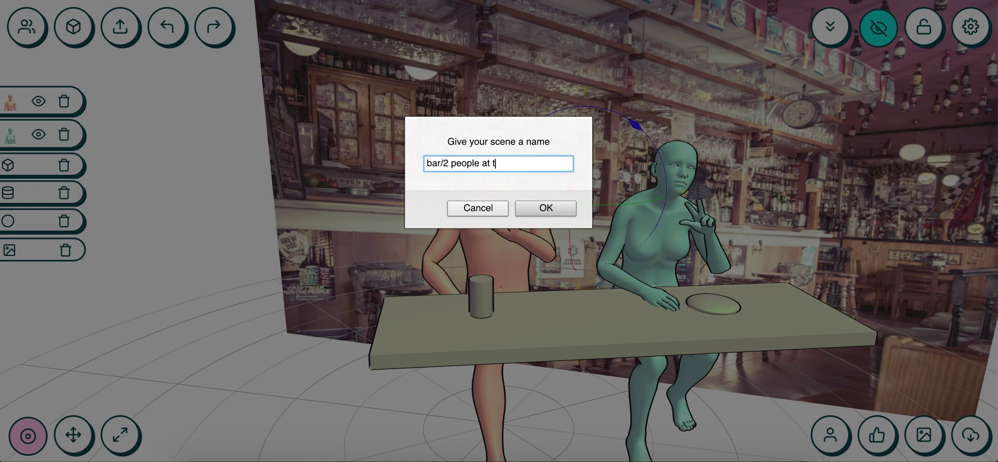
double_click(434, 164)
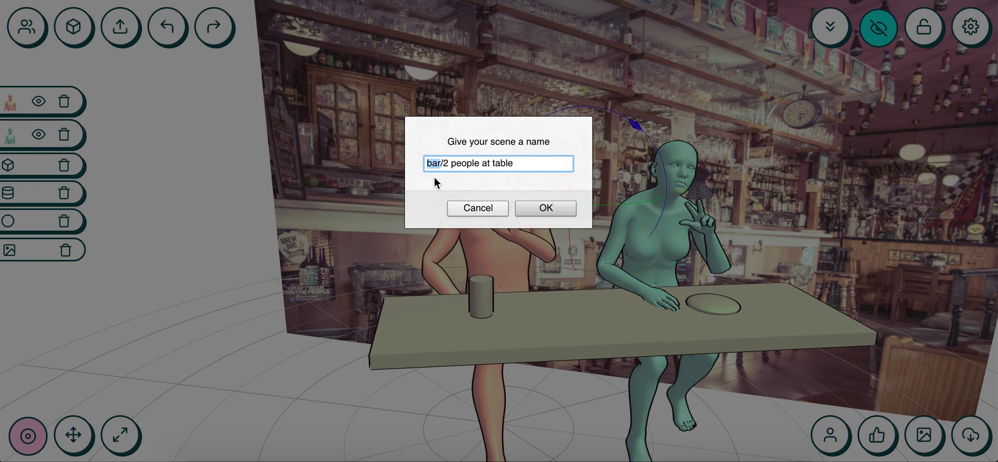
click(543, 209)
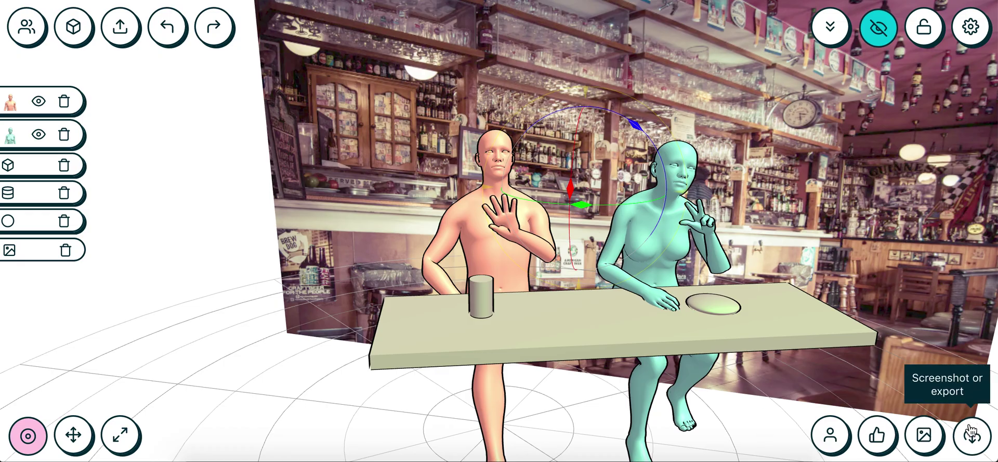
- Load the saved scene "2 people at table" from the bar folder
click(926, 437)
scroll(884, 364, down, 4)
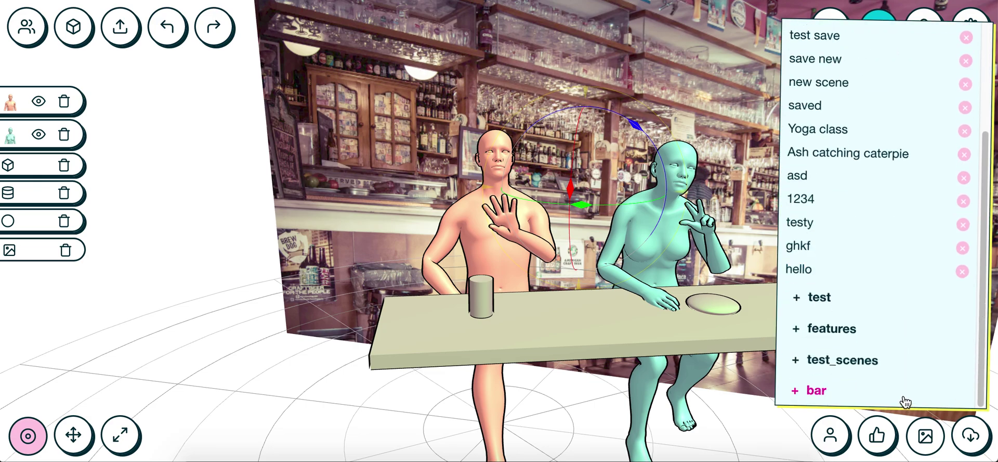
click(811, 390)
scroll(832, 379, down, 1)
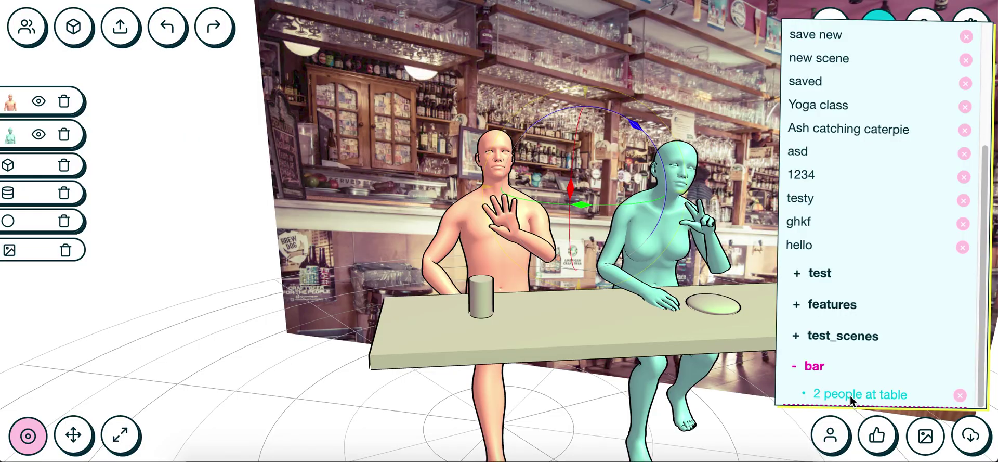
click(850, 394)
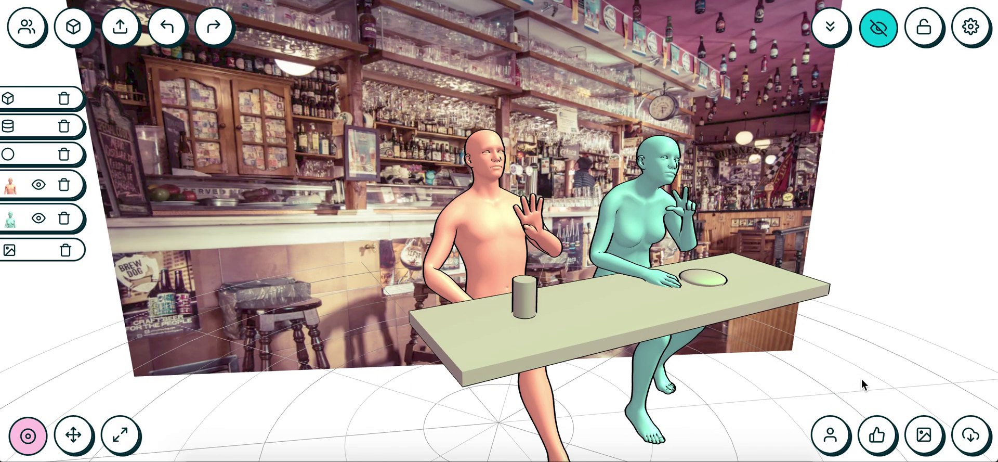
- View the screenshot and model export options, followed by the hand pose library
drag(862, 383, 823, 382)
drag(311, 336, 321, 340)
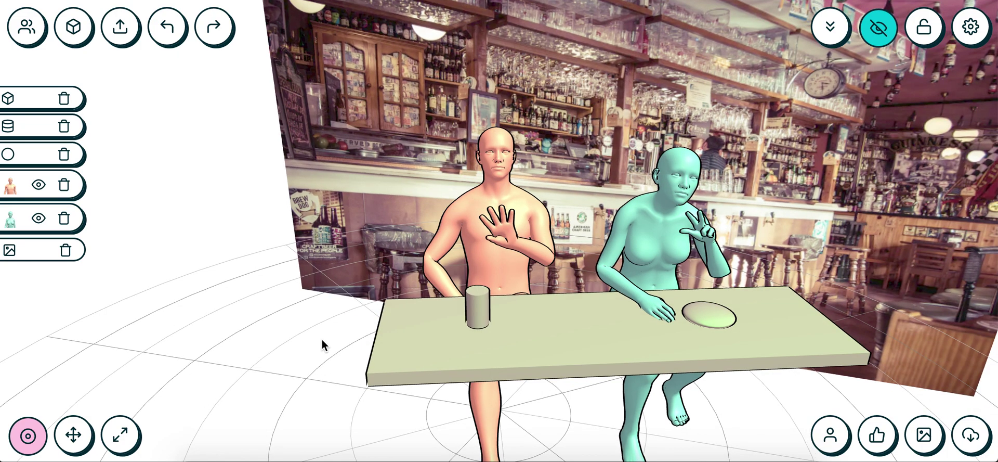
click(973, 438)
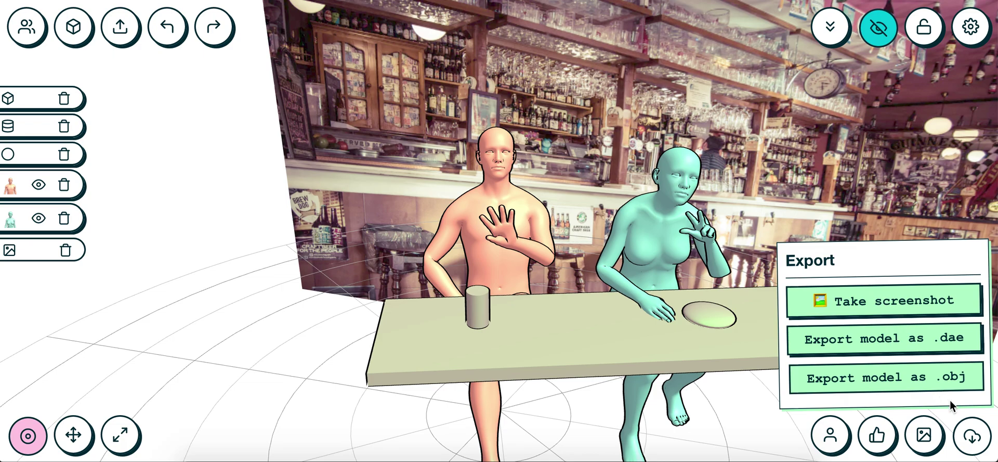
click(875, 439)
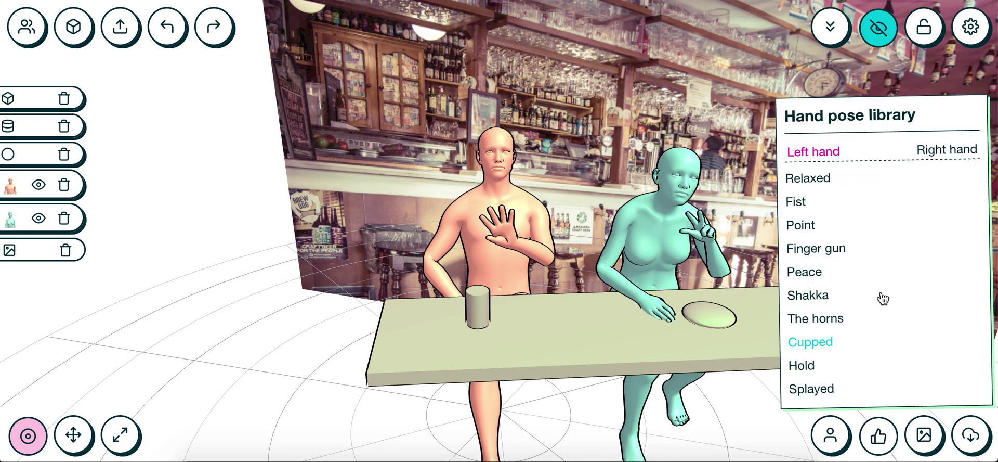